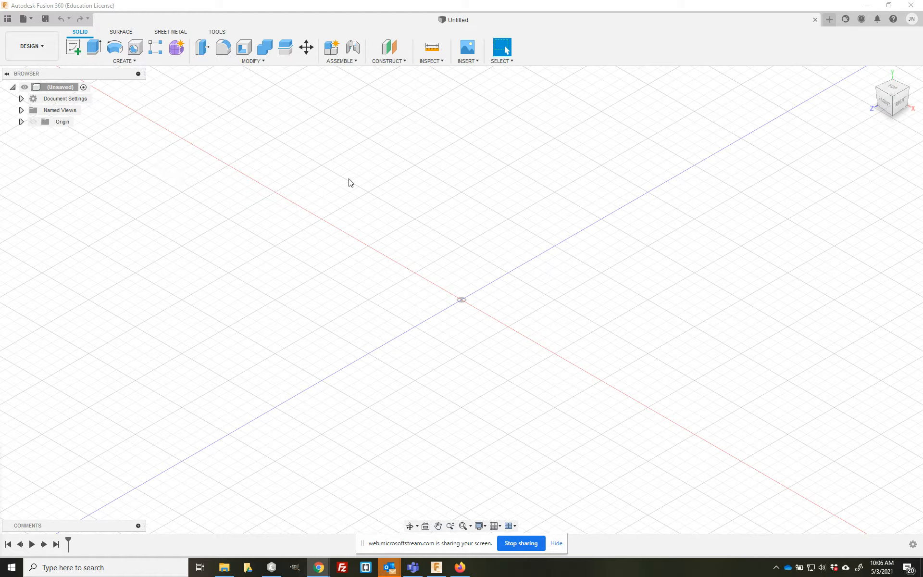
Sketch a rectangle 31.8 mm wide and 15.8 mm high from the origin on the horizontal plane
left_click(76, 47)
left_click(464, 313)
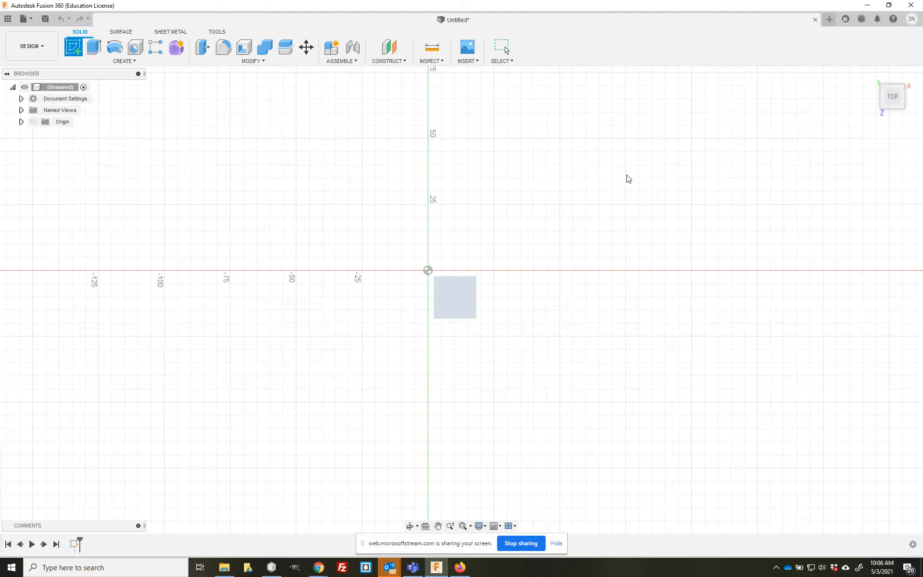
left_click(131, 61)
left_click(96, 50)
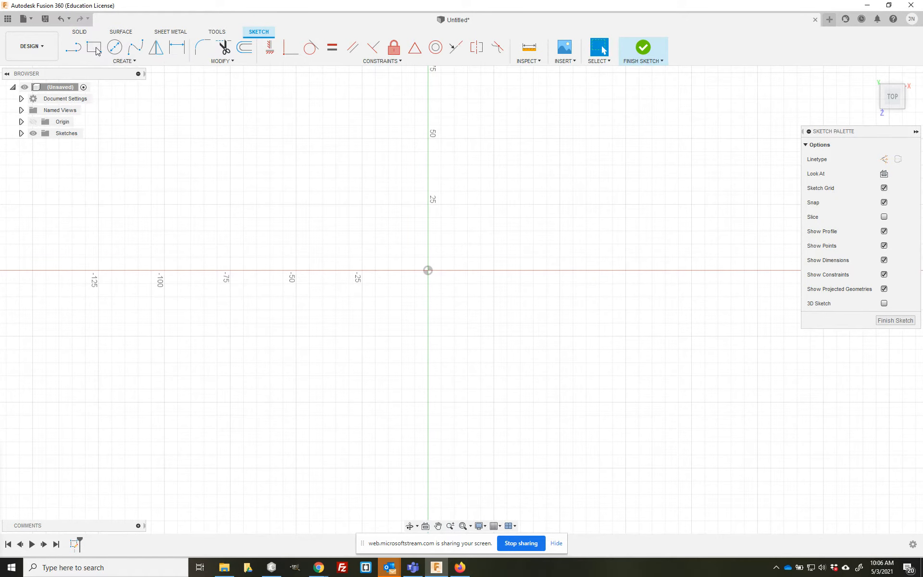
left_click(429, 271)
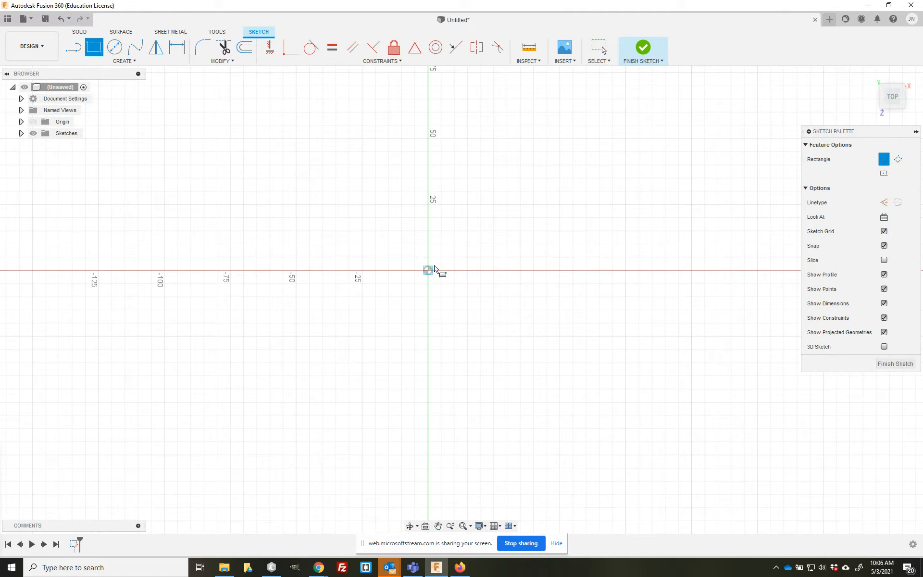
type("15.8")
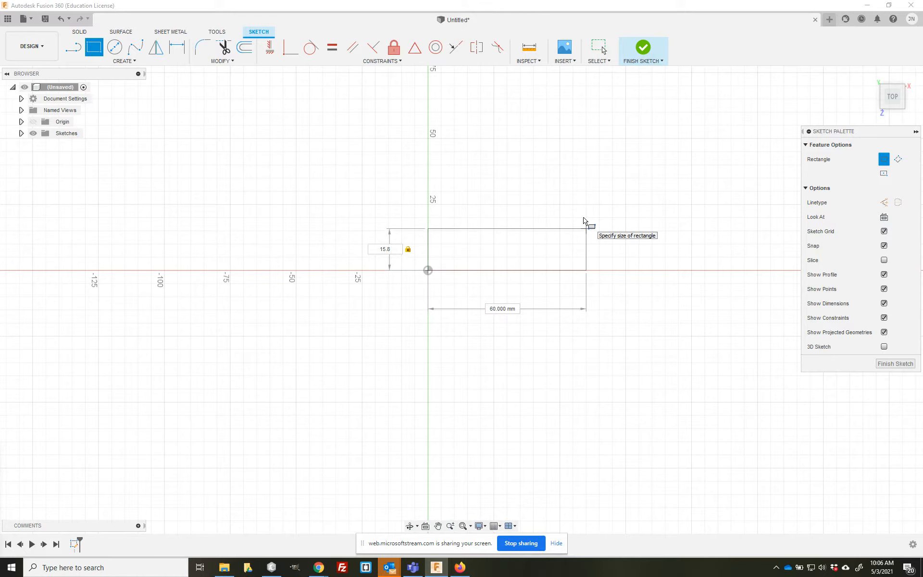
key("Tab")
type("31.8")
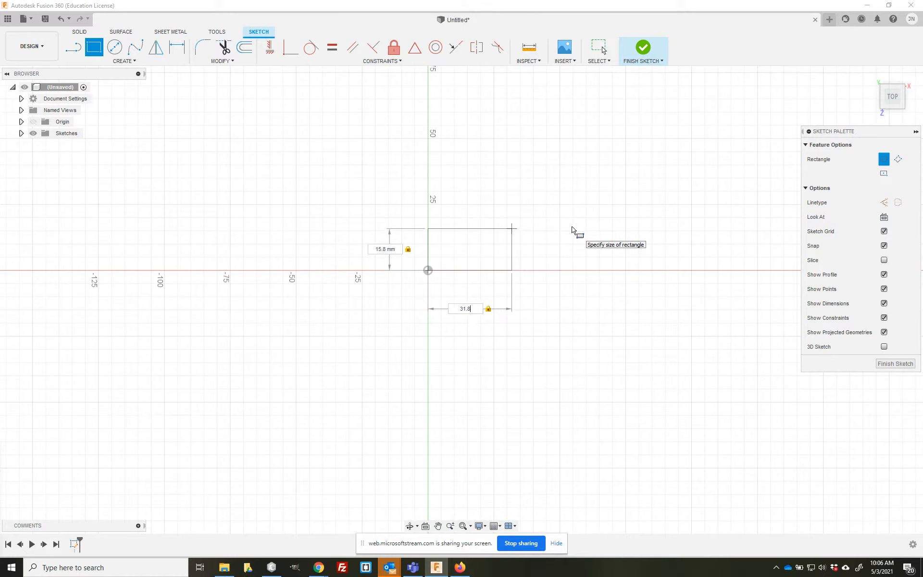
key("Return")
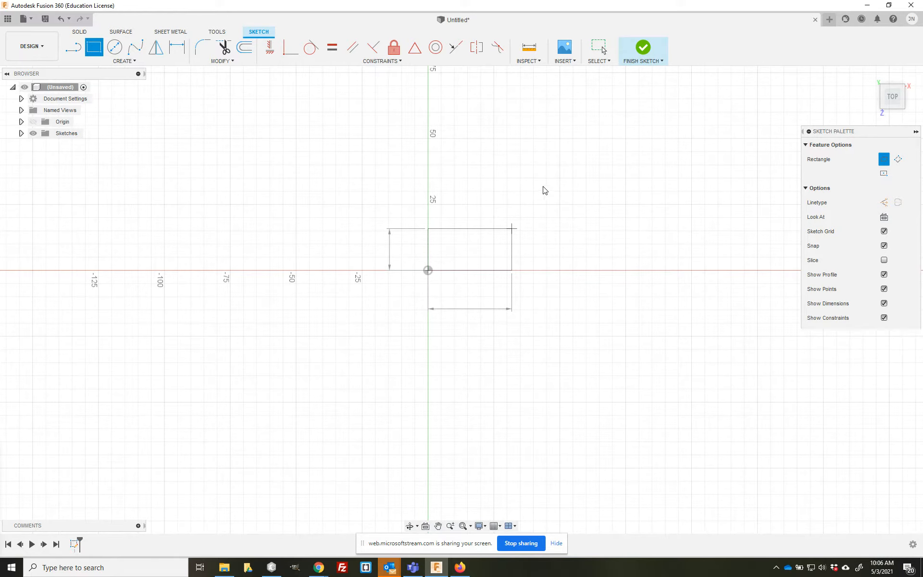
key("Escape")
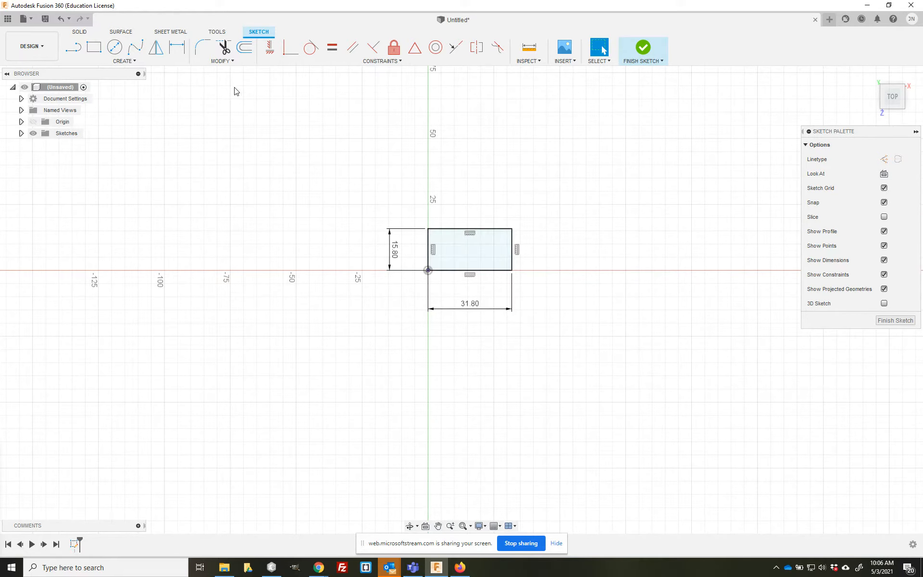
Extrude the rectangle profile 9.6 mm as a new body
key("e")
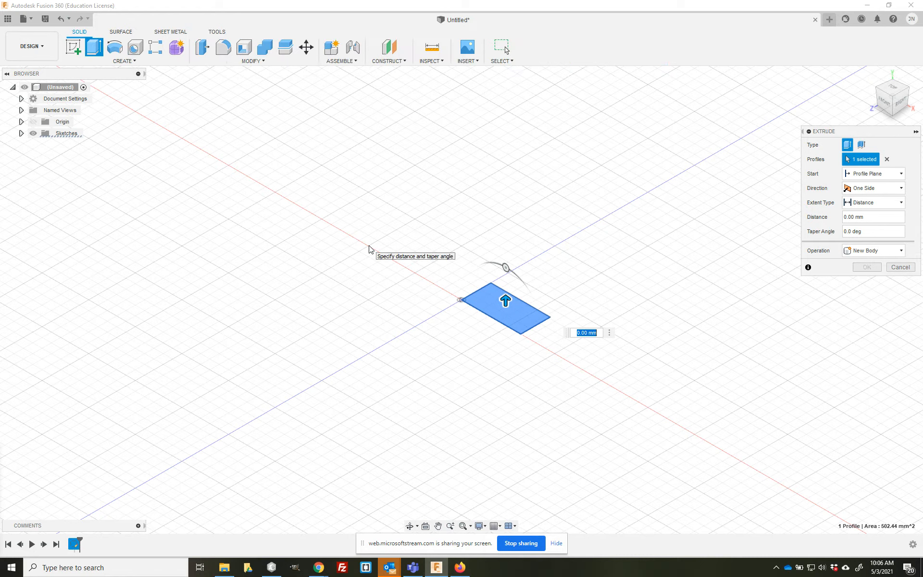
type("9.6")
key("Return")
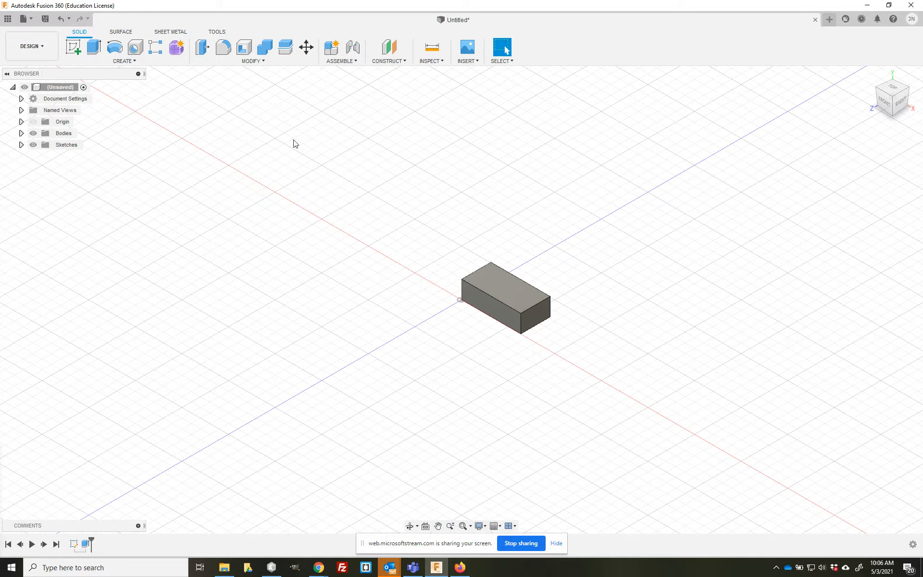
Start a sketch on the block's top face and draw a 5 mm diameter circle near its upper-left corner
left_click(76, 47)
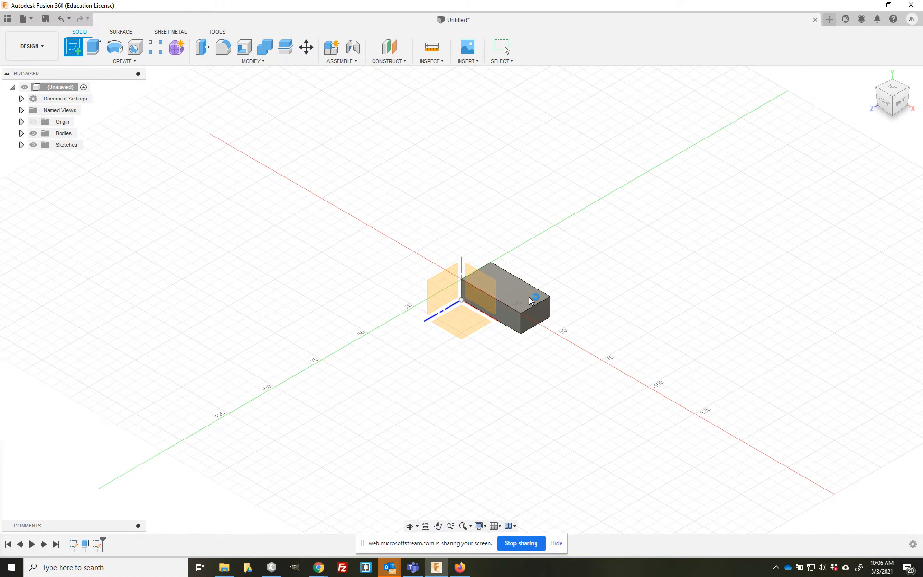
left_click(530, 301)
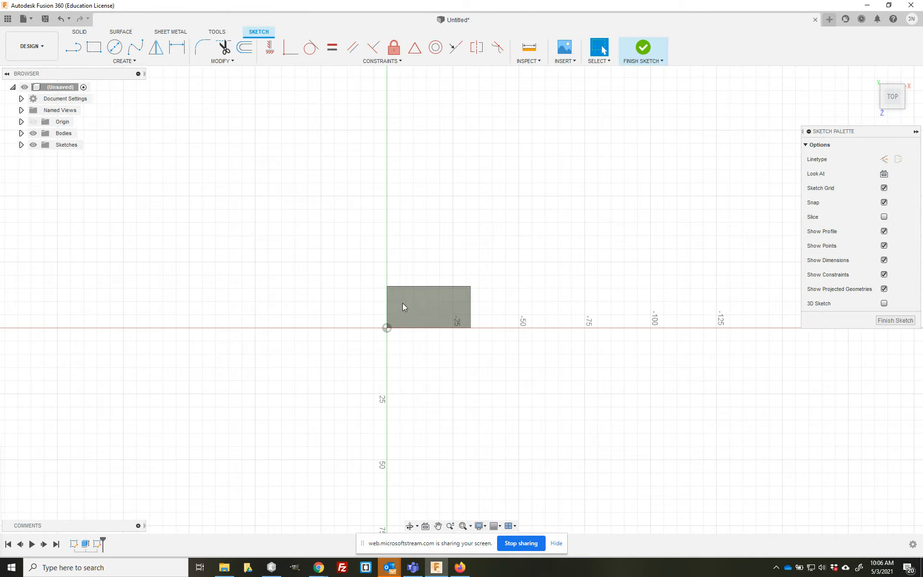
scroll(403, 305, "up", 4)
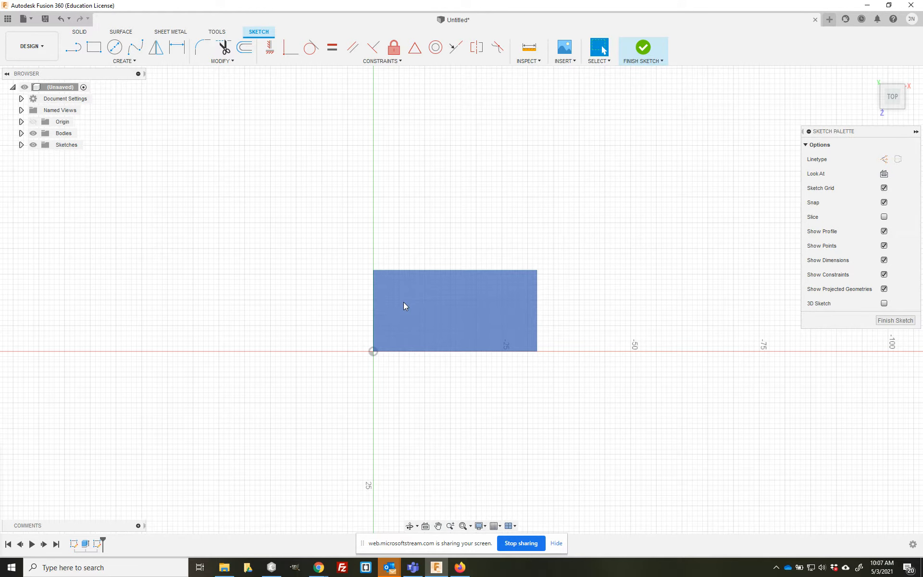
key("c")
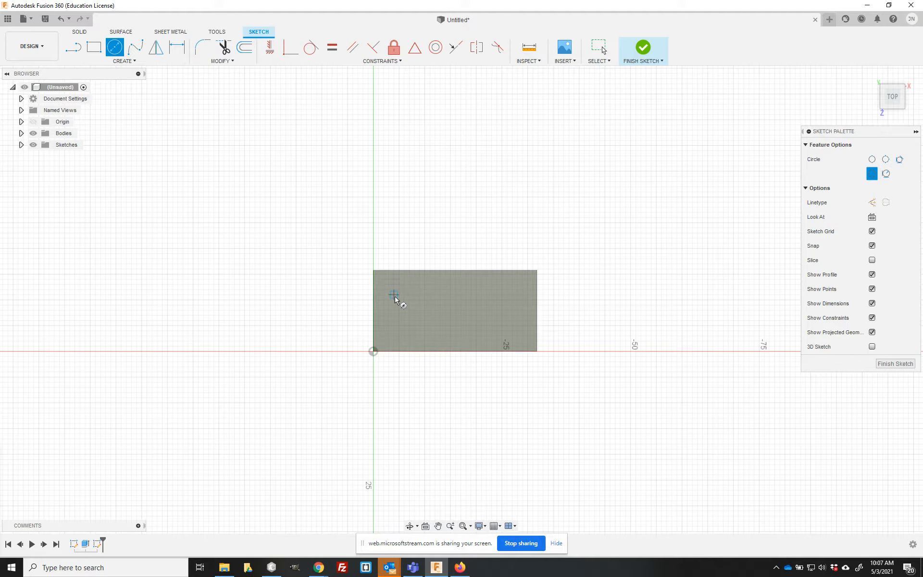
left_click(393, 295)
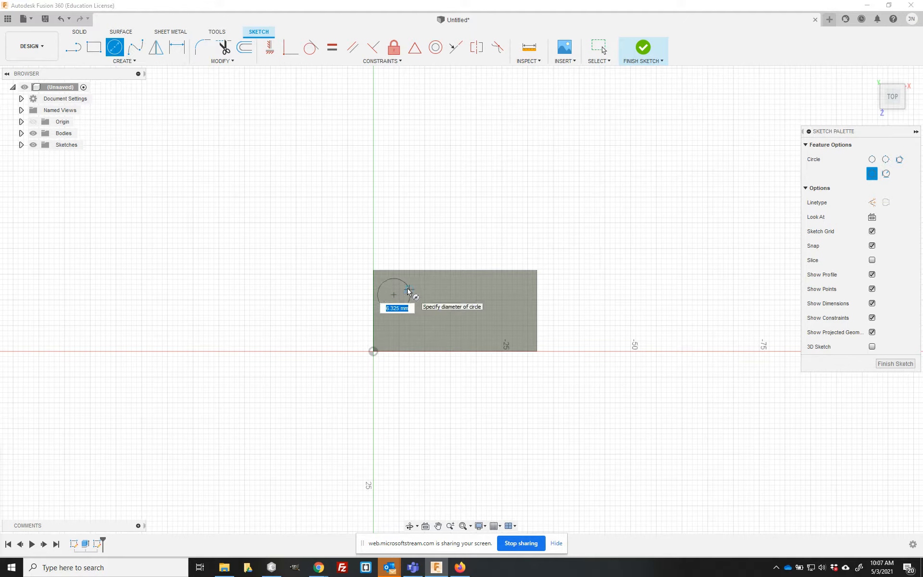
type("5")
key("Tab")
key("Return")
key("Escape")
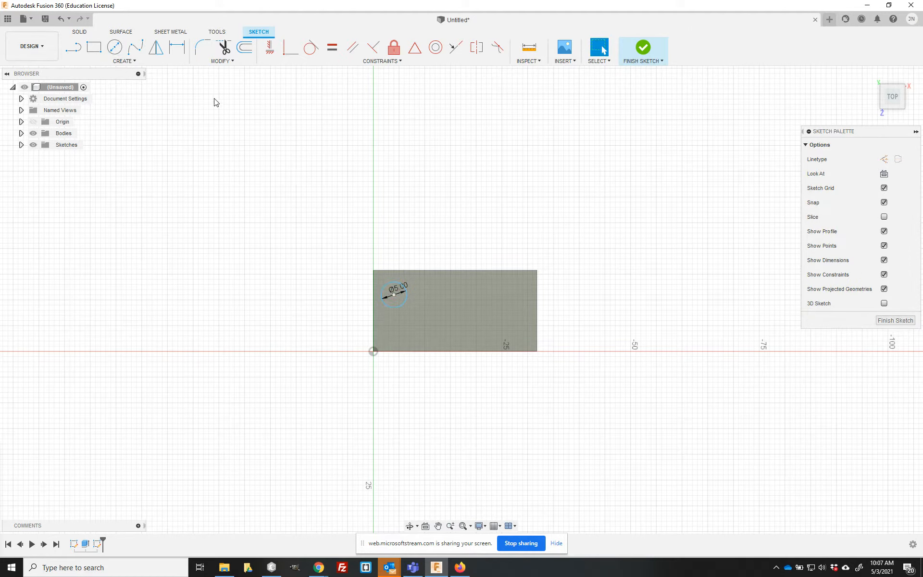
Dimension the circle's centre 3.9 mm from the block's upper long edge
left_click(207, 54)
left_click(182, 52)
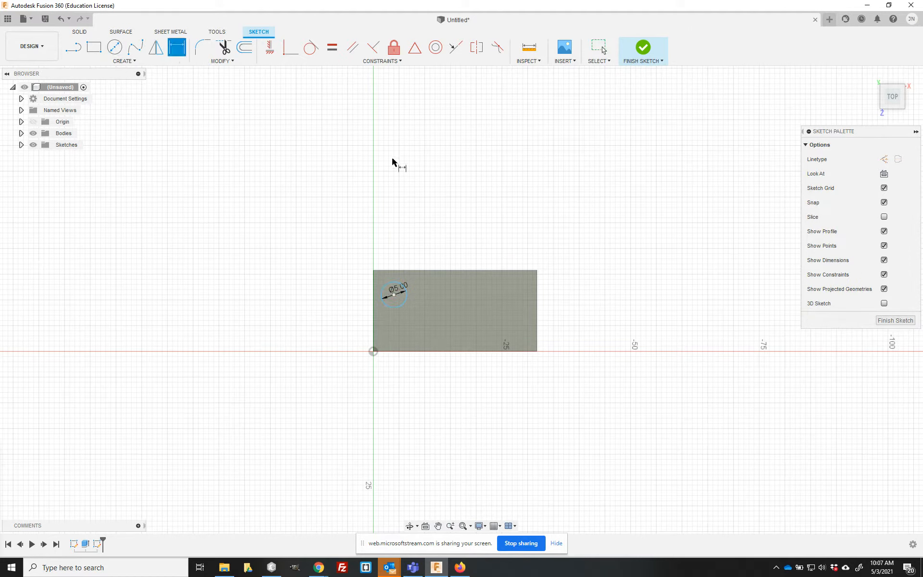
left_click(397, 274)
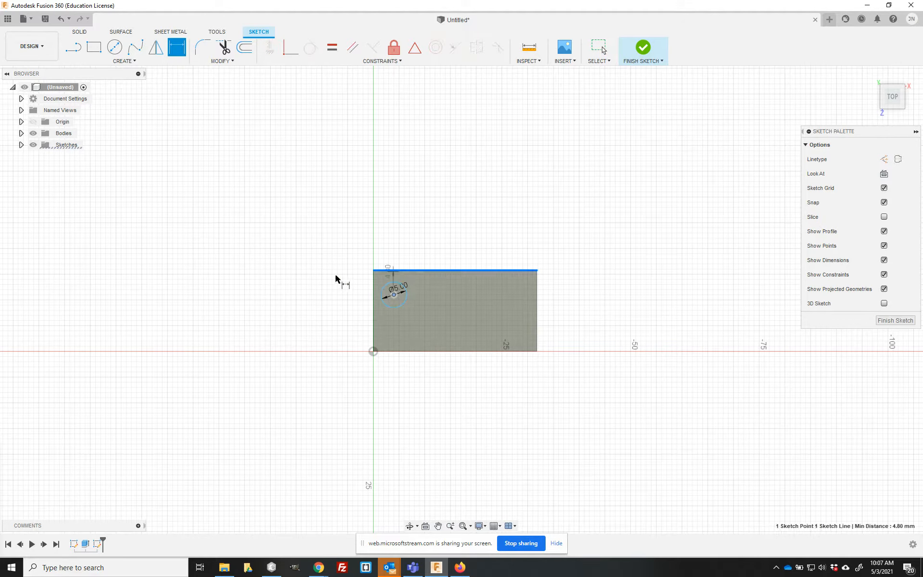
left_click(300, 275)
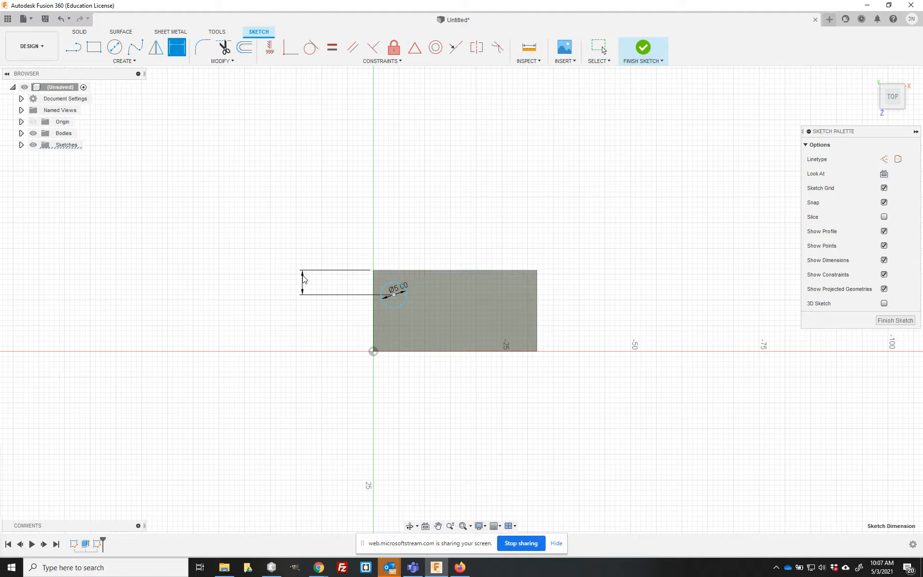
key("BackSpace")
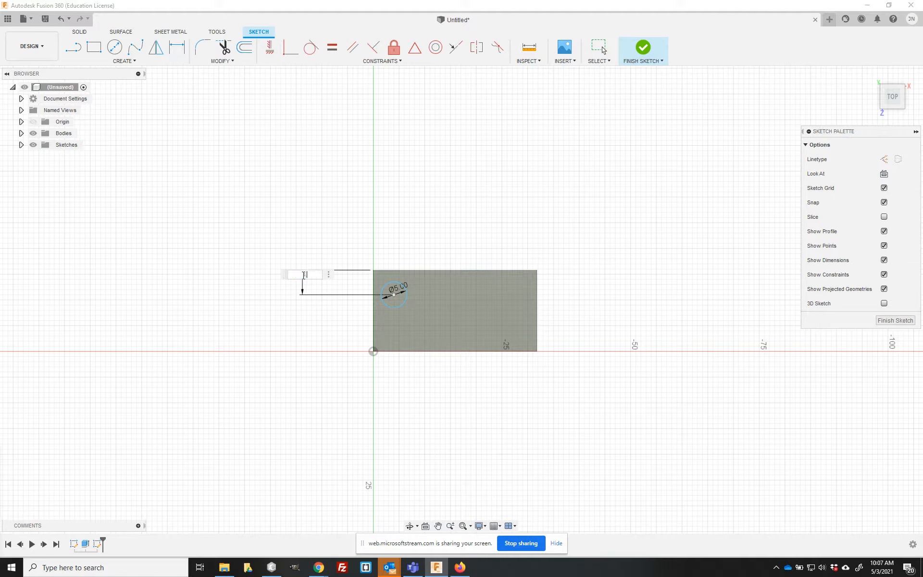
type("3.9")
key("Return")
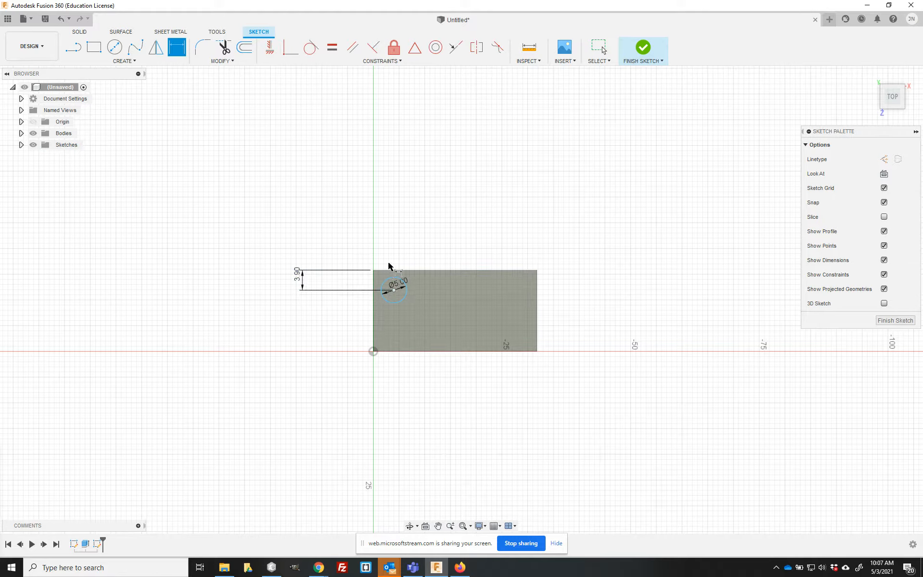
Dimension the circle's centre 3.9 mm from the block's left short edge
left_click(394, 290)
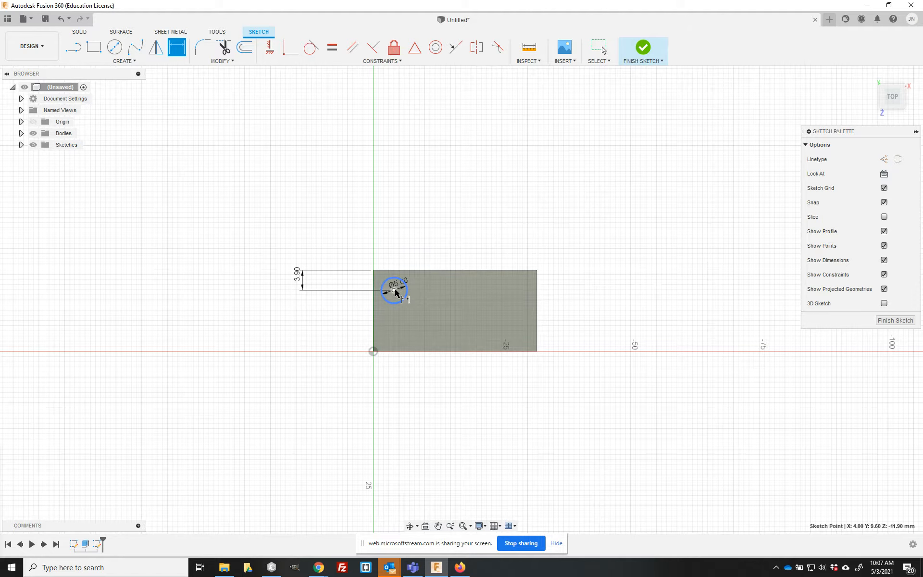
left_click(374, 294)
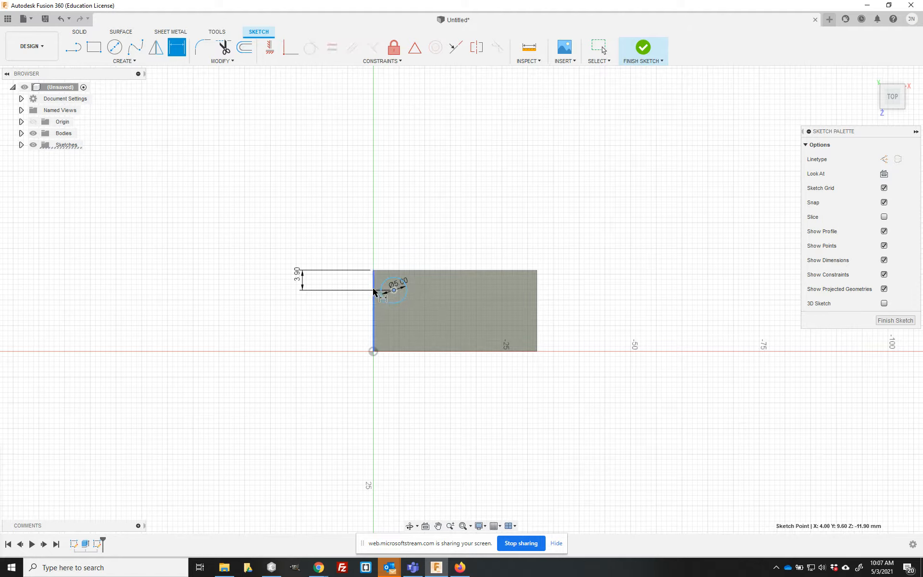
left_click(385, 235)
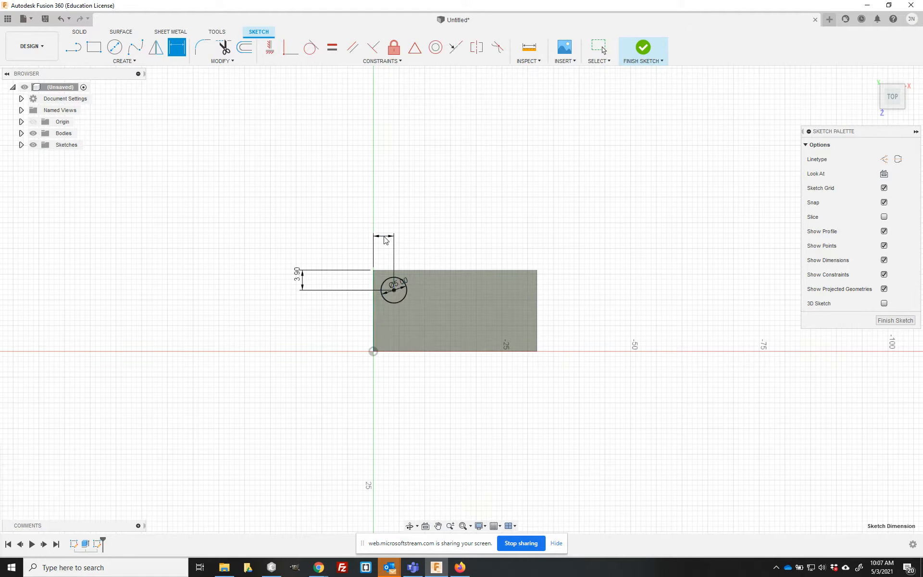
key("BackSpace")
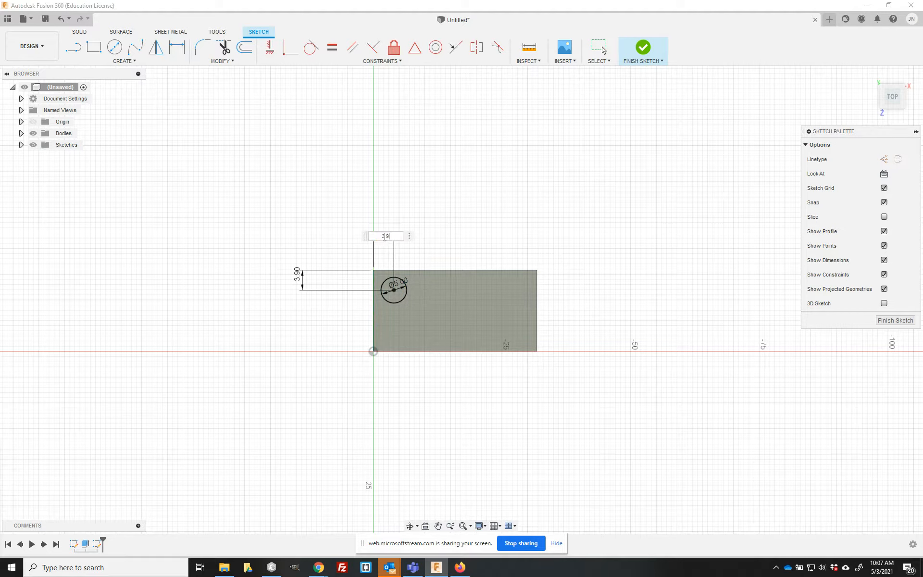
type("3.9")
key("Return")
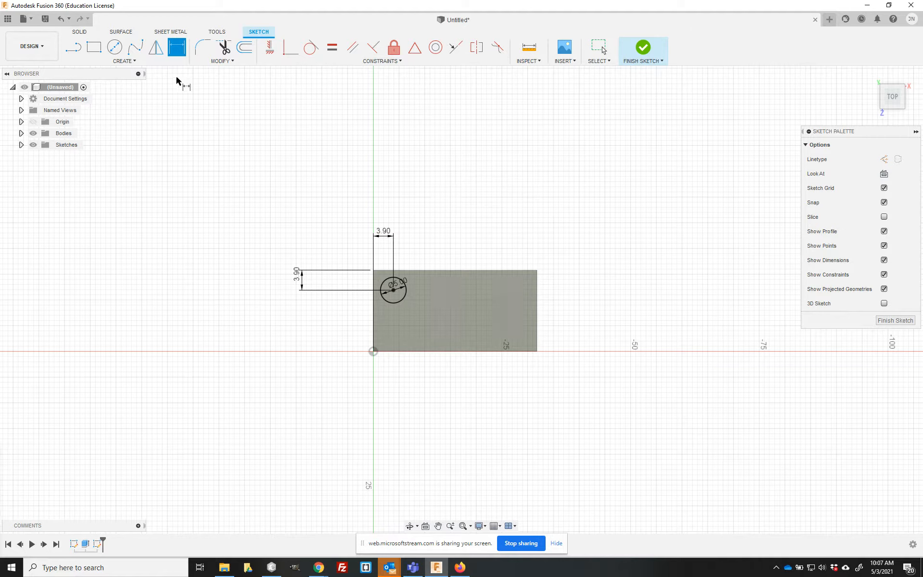
Set up a rectangular pattern of the circle with 4 instances over a -24 mm extent along the block's length
left_click(133, 61)
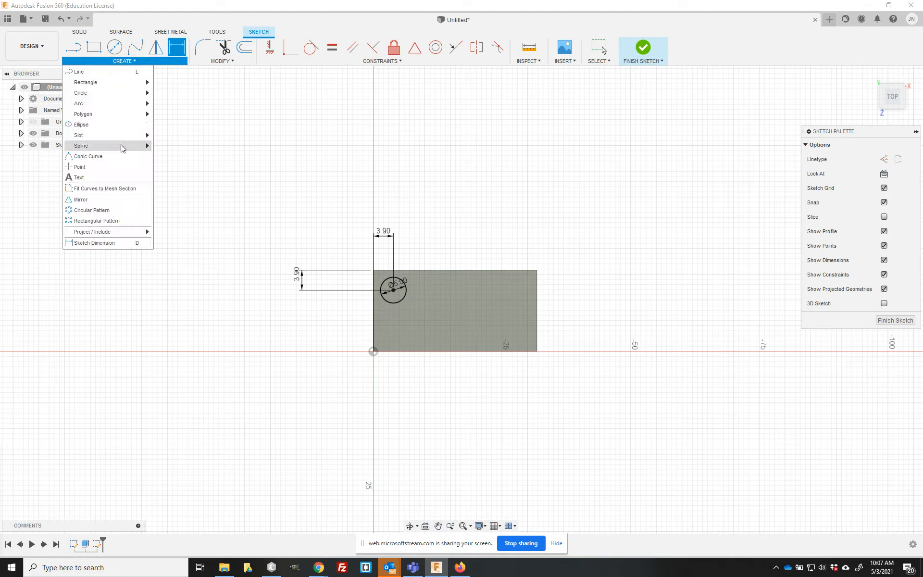
left_click(111, 224)
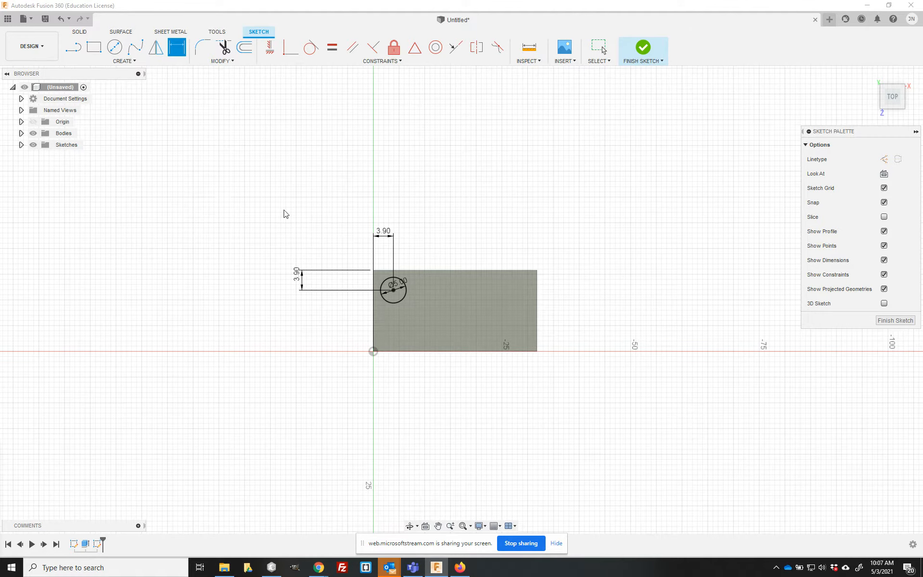
left_click(406, 293)
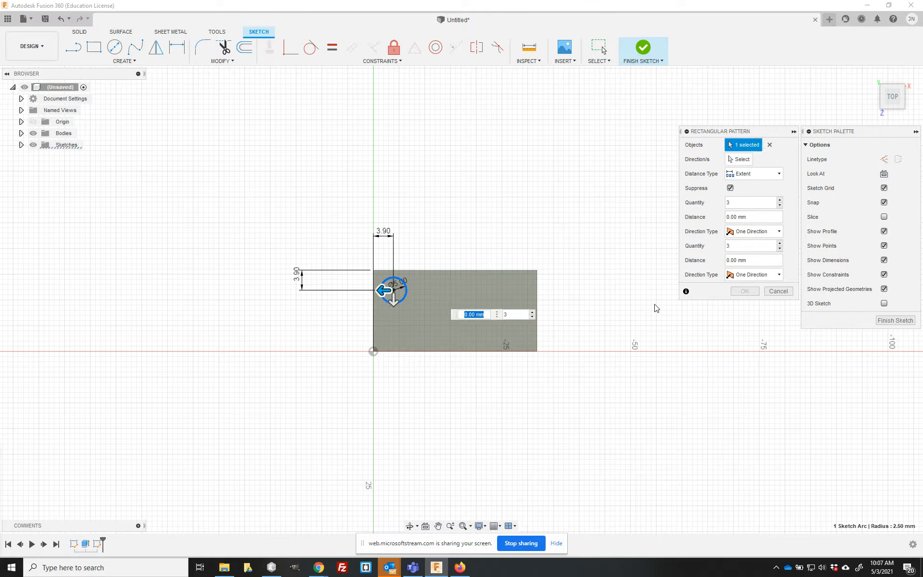
left_click_drag(384, 290, 430, 289)
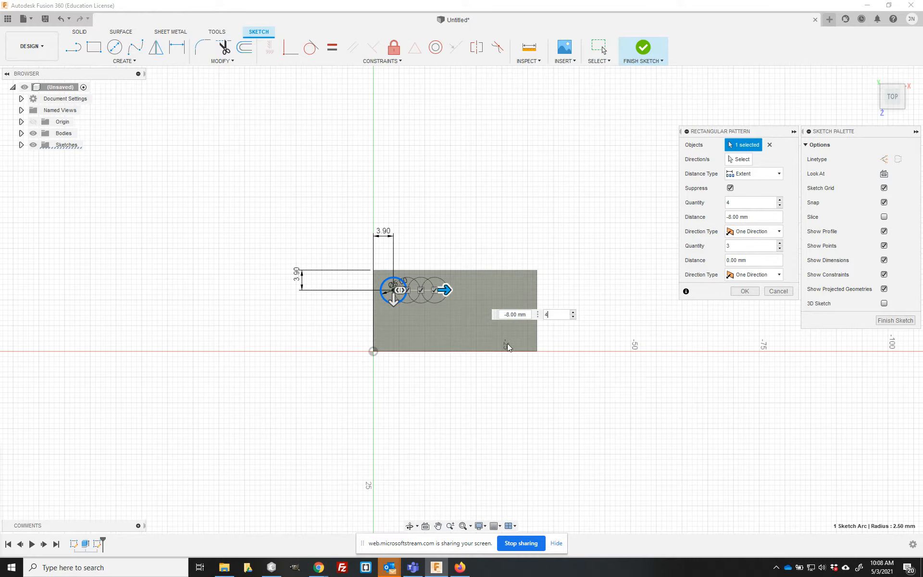
left_click(505, 314)
type("24")
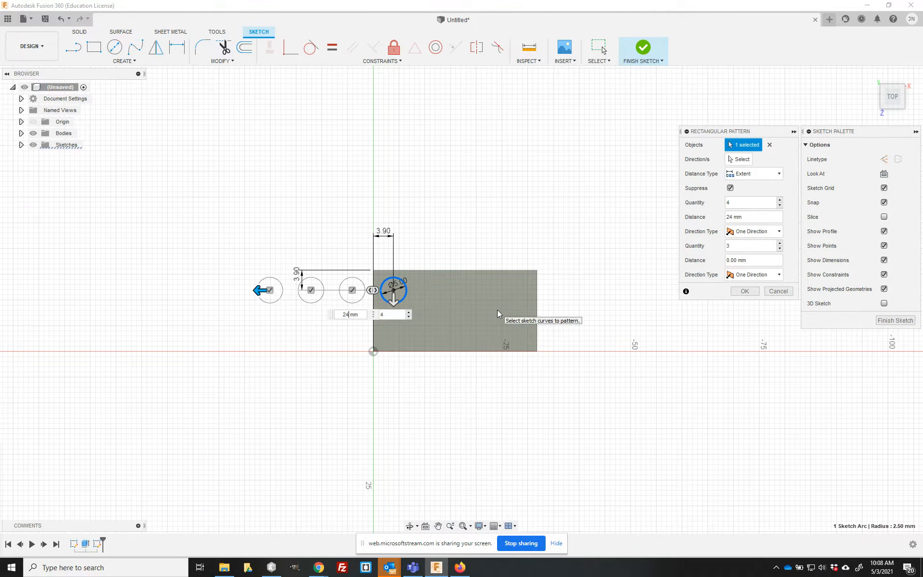
key("BackSpace")
key("BackSpace")
type("-24")
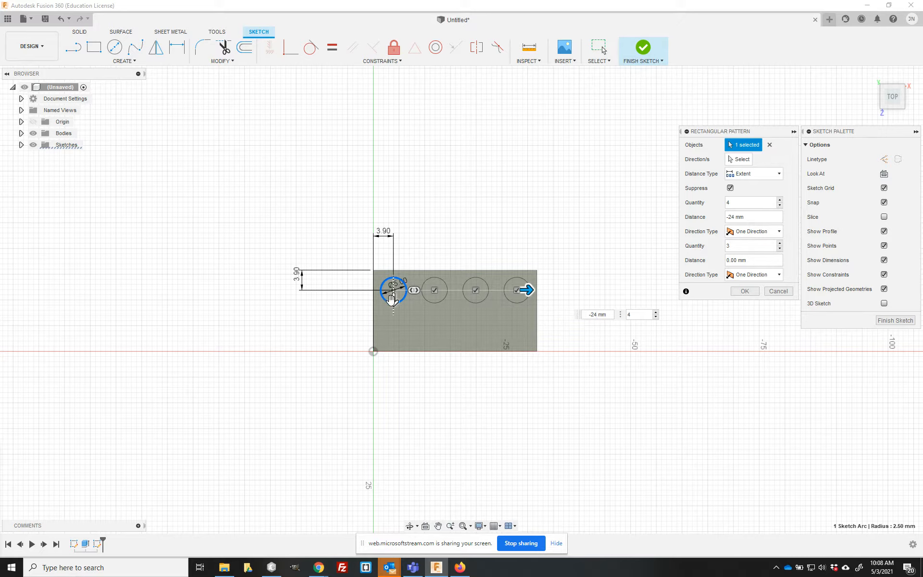
Add a second pattern direction across the block's width with 2 instances over 8 mm and complete the pattern
left_click_drag(393, 300, 393, 316)
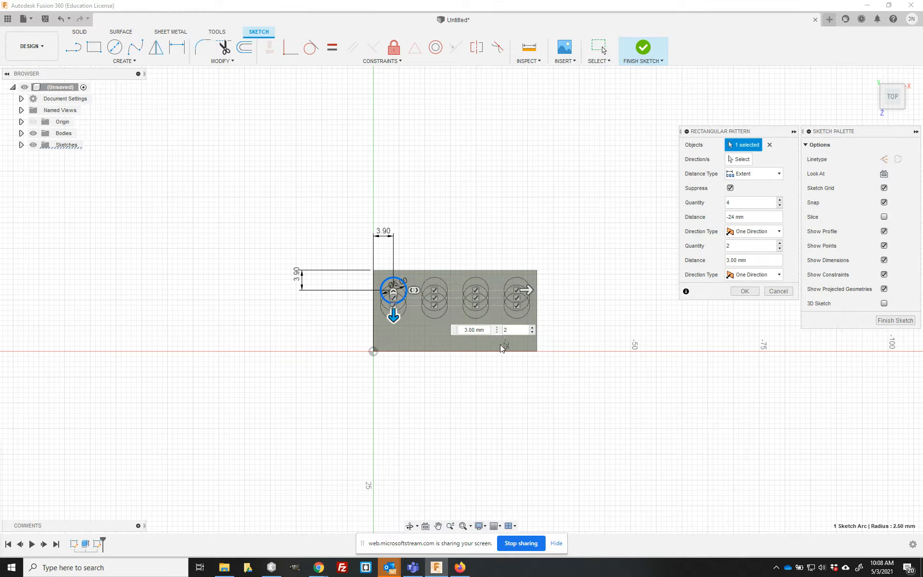
left_click(478, 330)
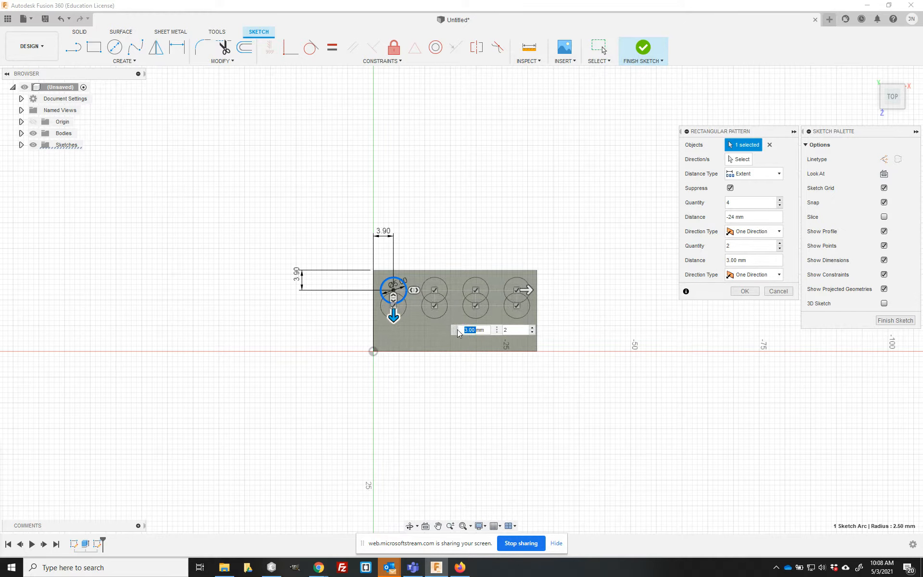
type("8")
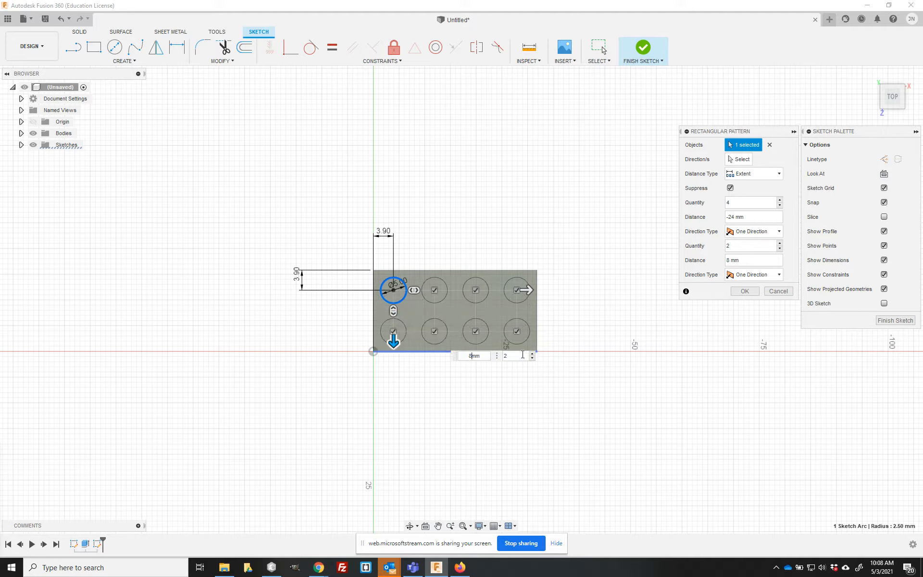
left_click(744, 292)
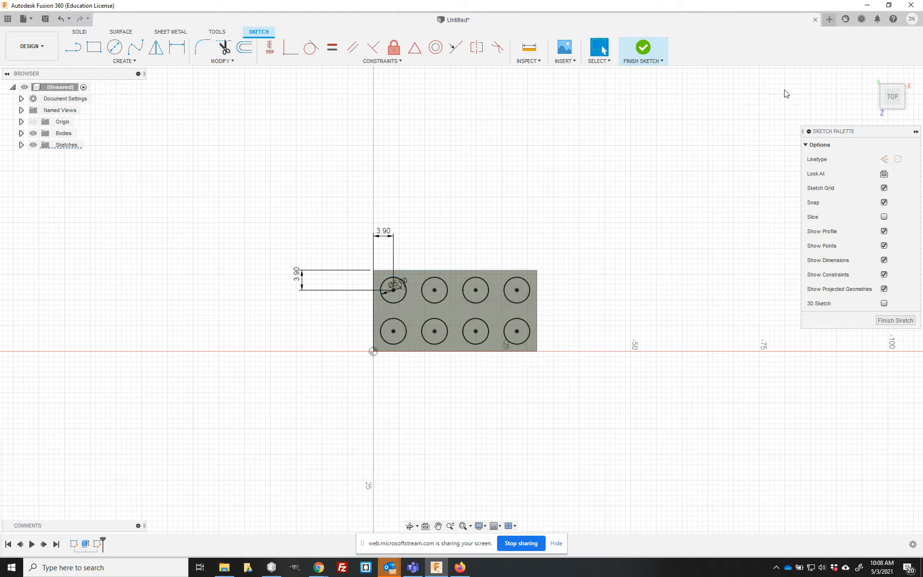
Finish the sketch and extrude all eight stud circles 1.7 mm up from the block's top face
left_click(638, 50)
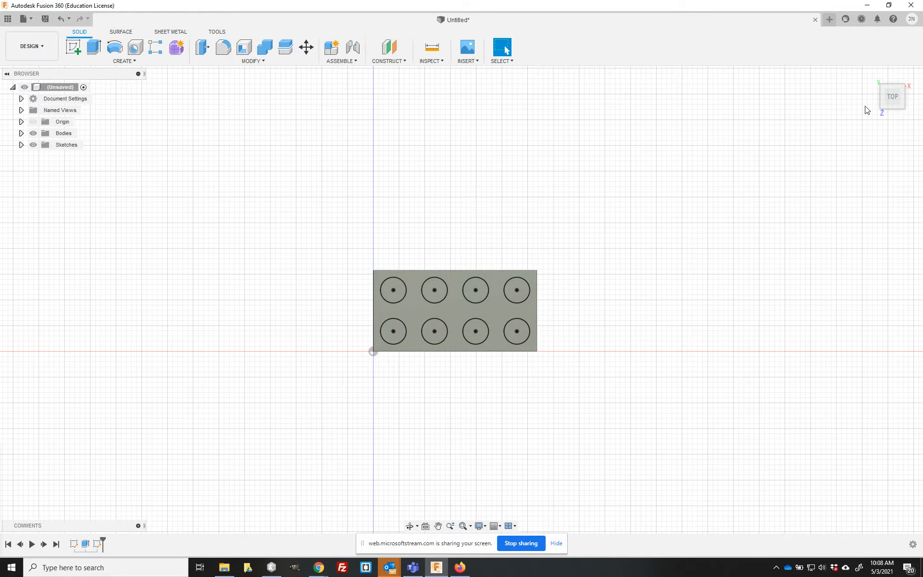
left_click(875, 74)
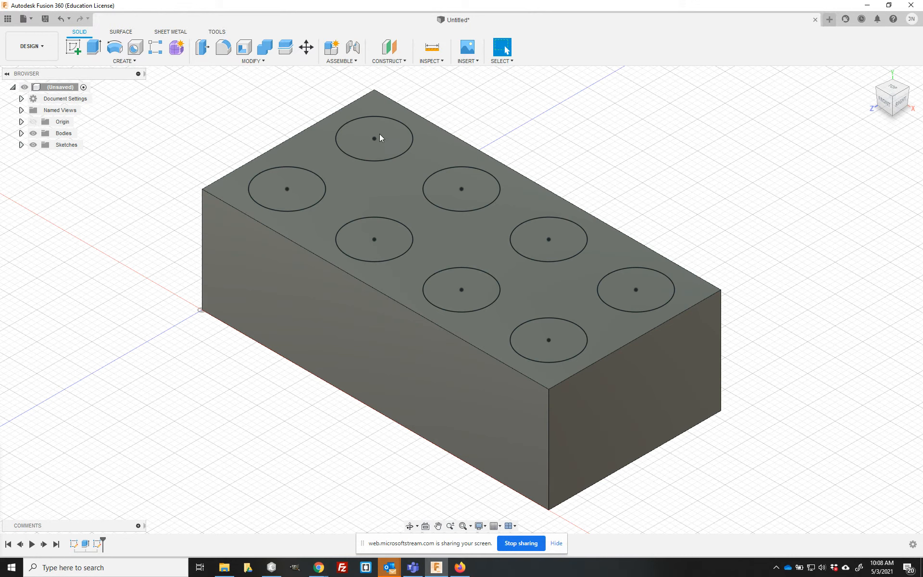
left_click(325, 128)
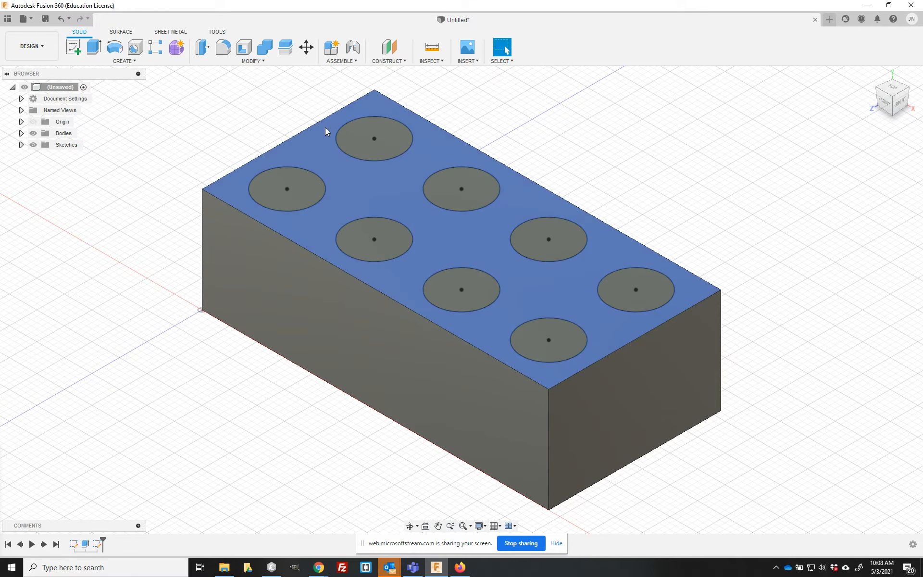
key("e")
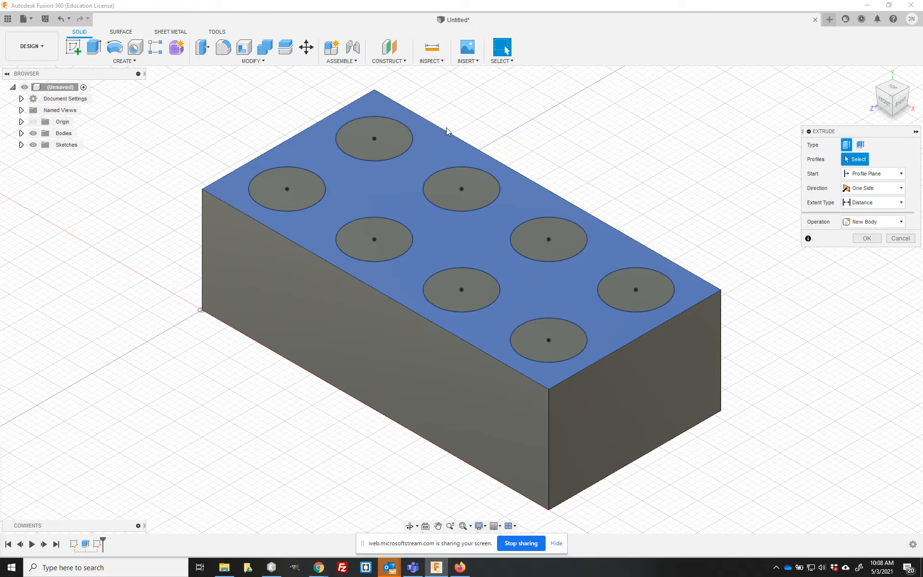
left_click(385, 137)
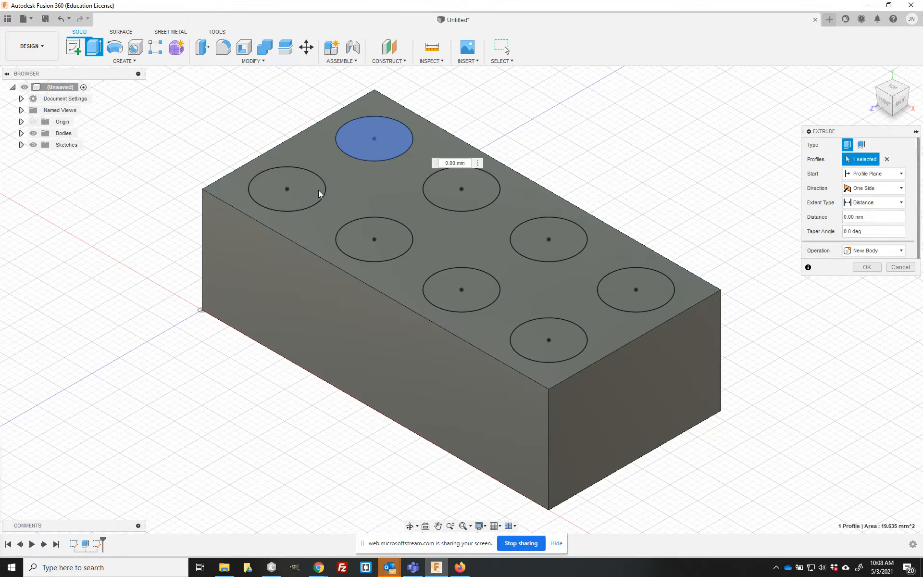
left_click(294, 195)
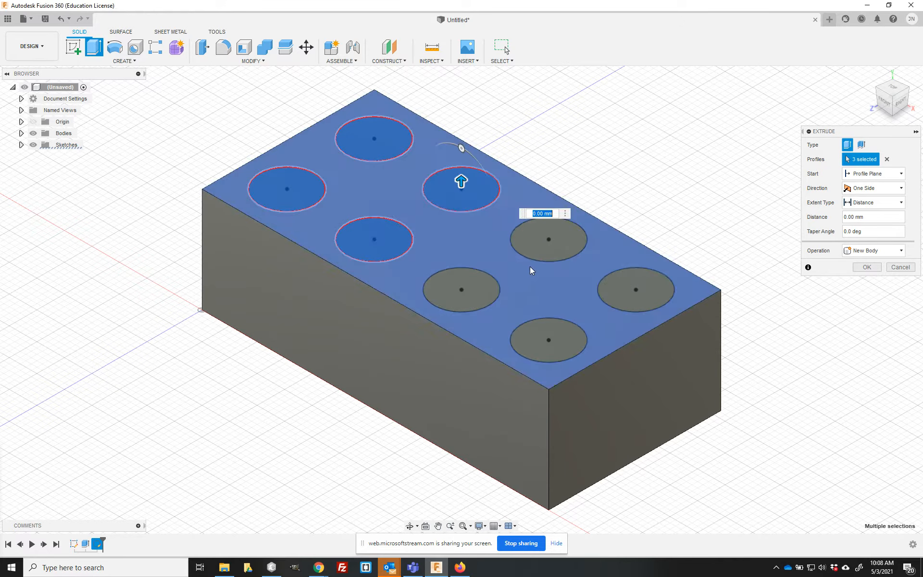
left_click(552, 248)
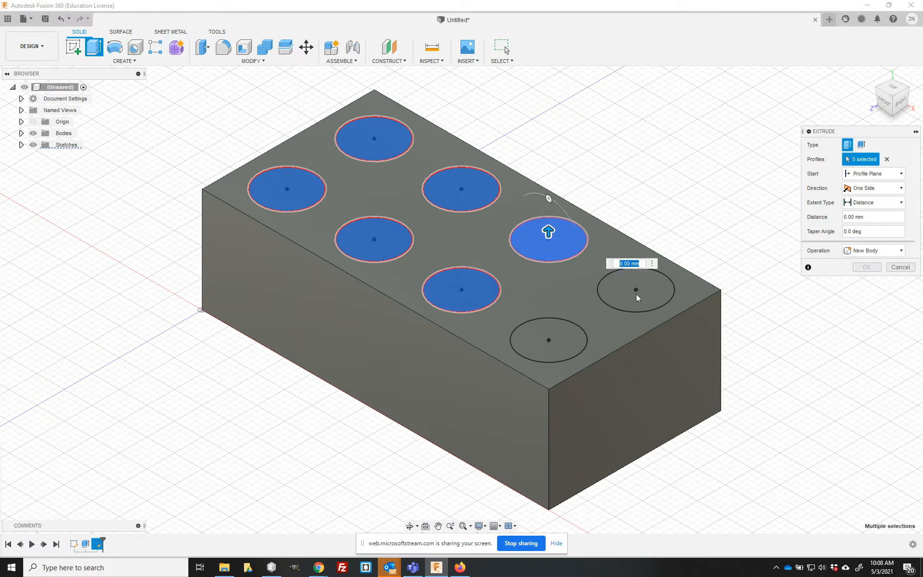
left_click(637, 297)
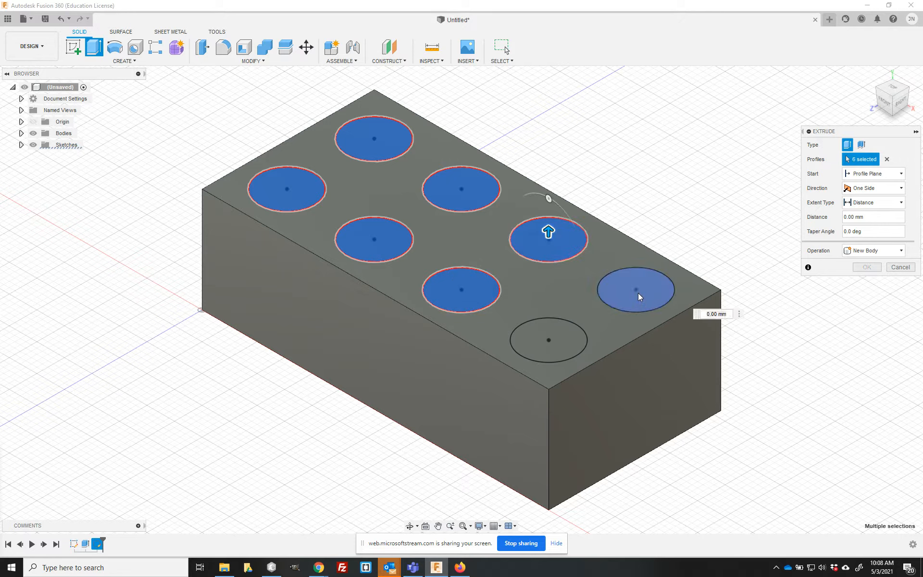
left_click(565, 343)
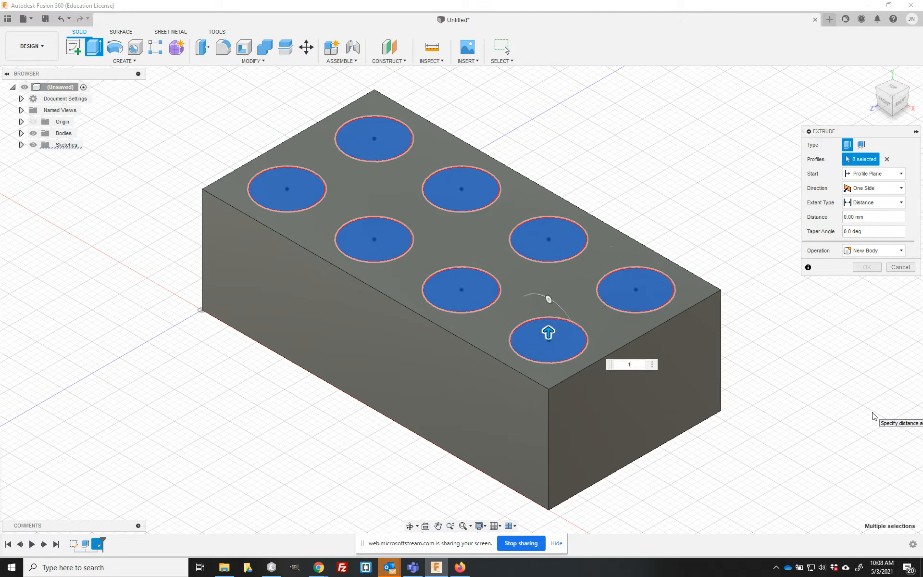
type("1.7")
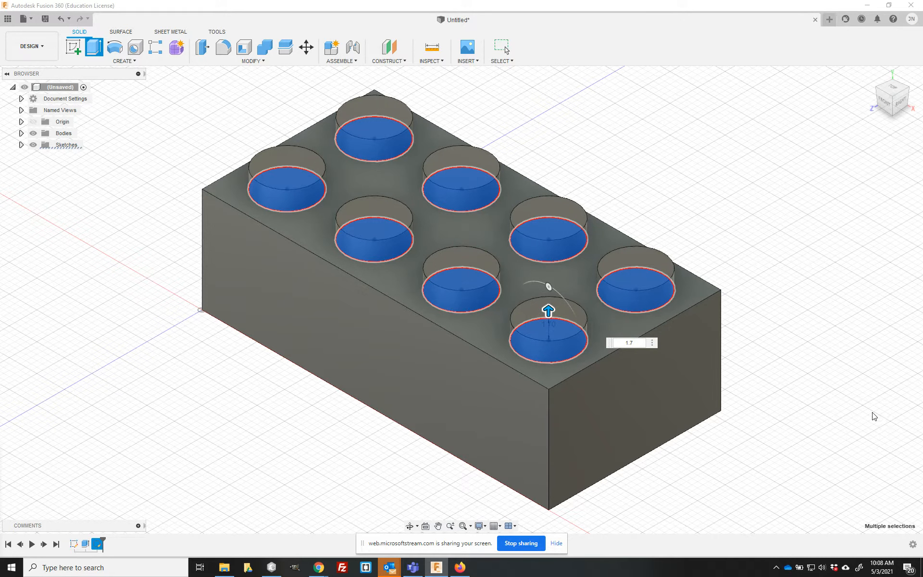
key("Return")
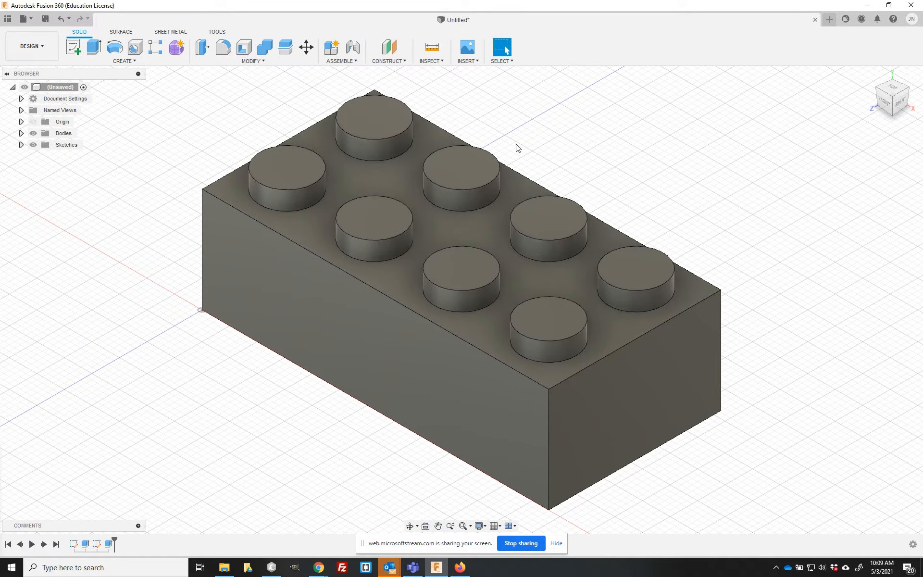
Fillet the top edges of all eight studs with a 0.2 mm radius
left_click(393, 135)
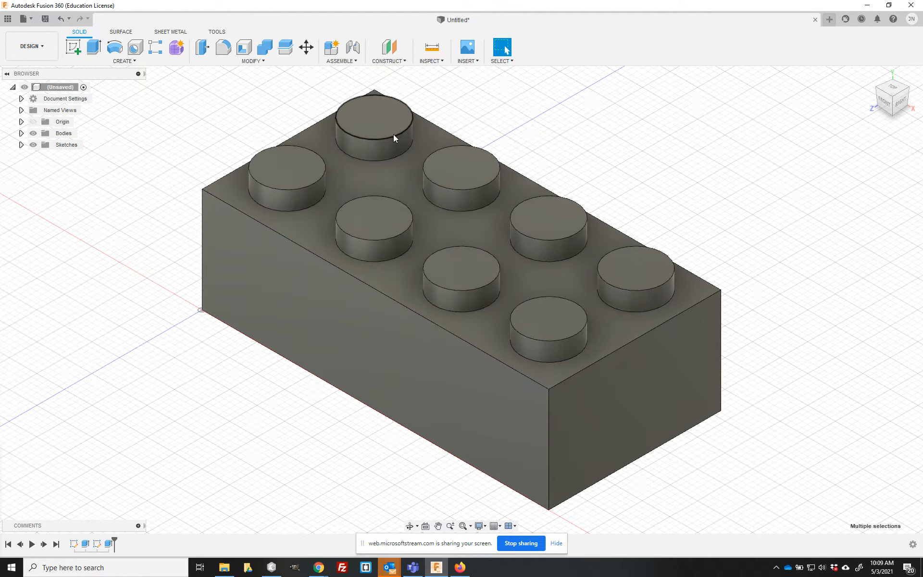
key("f")
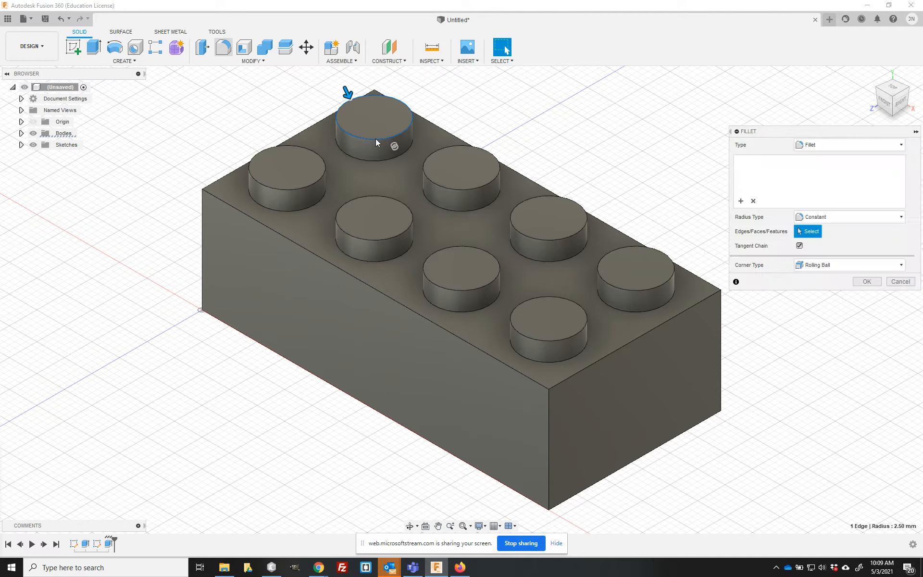
left_click(322, 179)
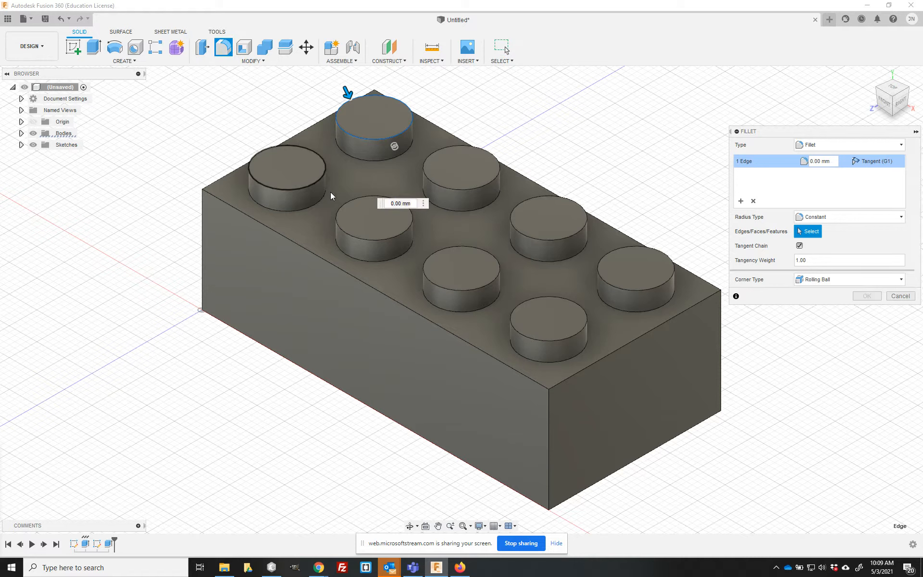
left_click(394, 237)
left_click(481, 191)
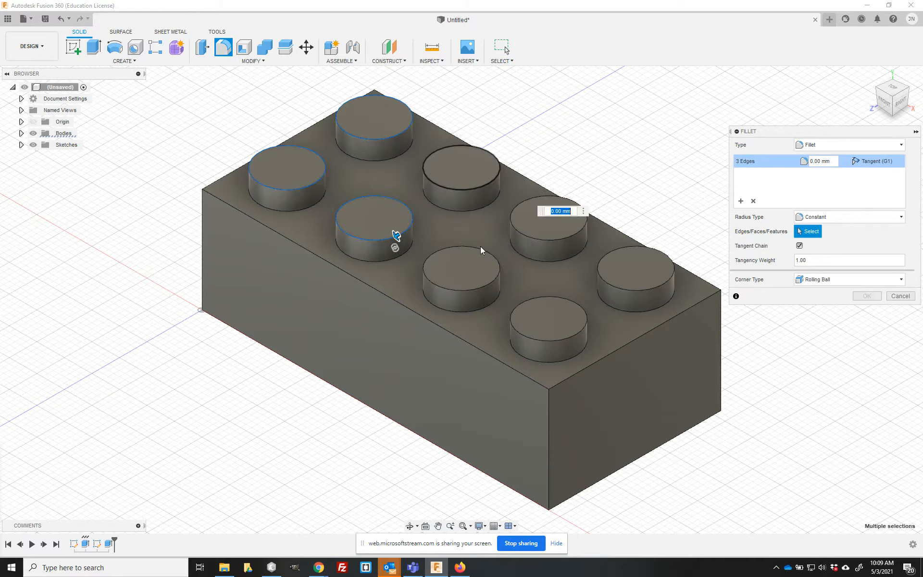
left_click(497, 282)
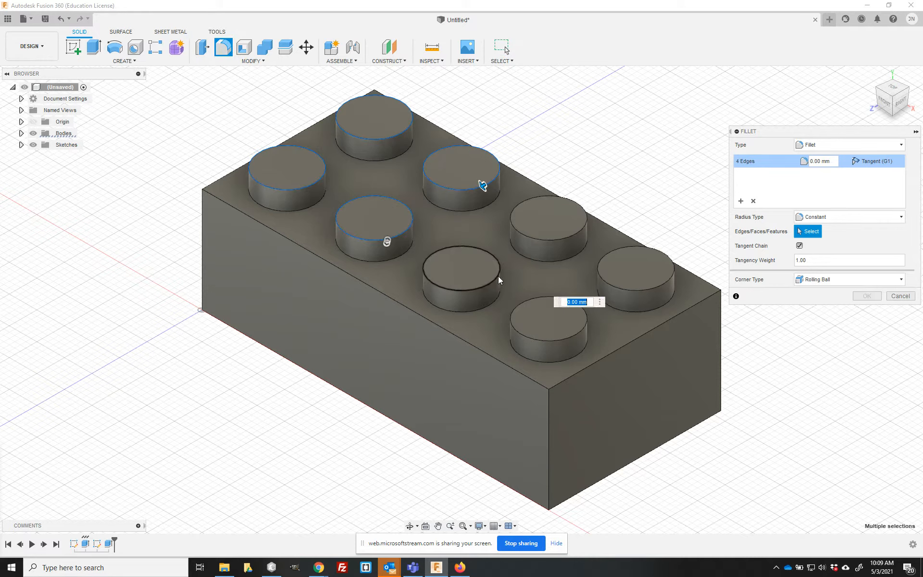
left_click(550, 245)
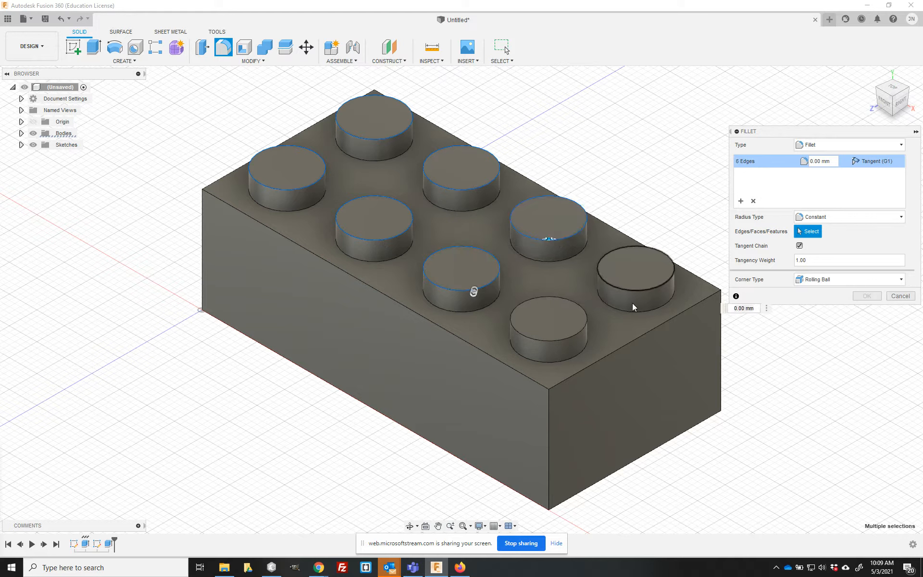
left_click(579, 332)
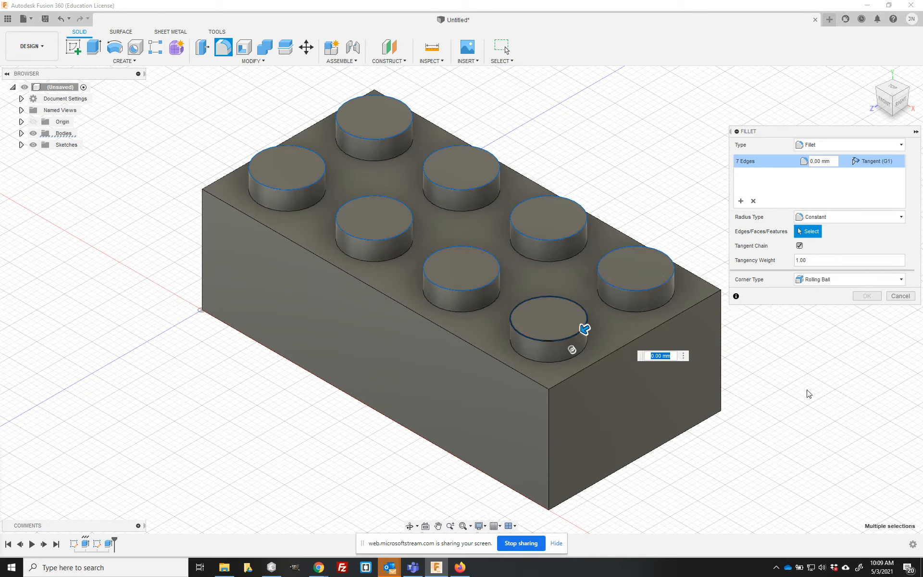
key("BackSpace")
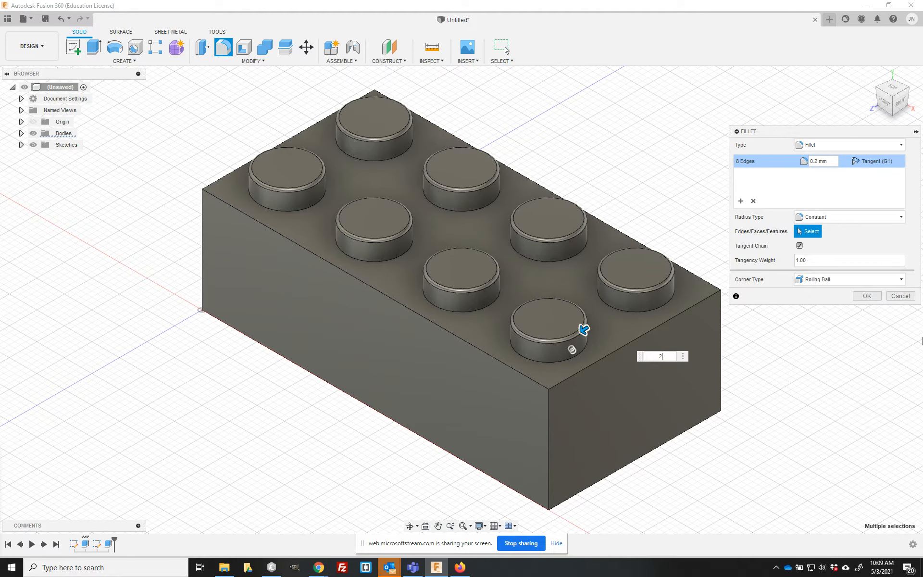
left_click(866, 296)
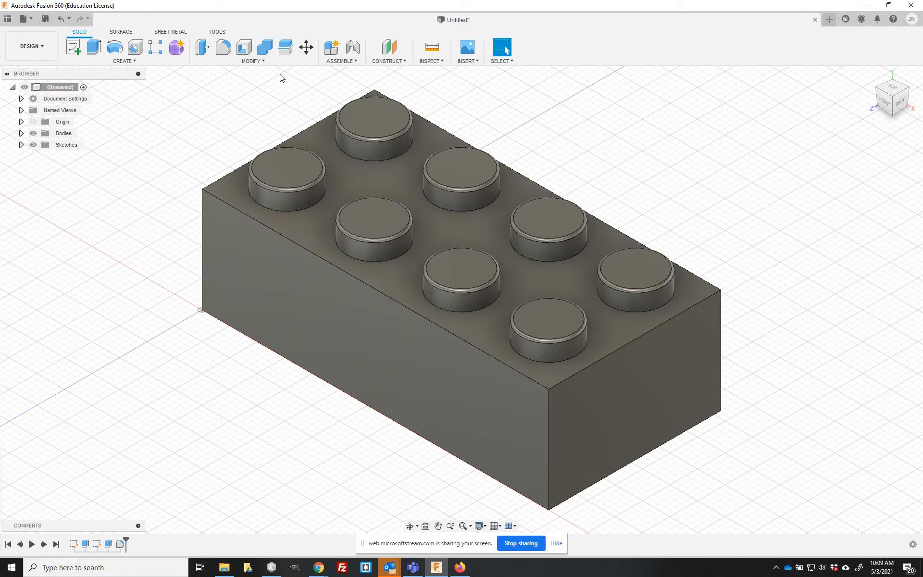
Shell the brick open at its bottom face with an inside thickness of 1.49 mm
left_click_drag(894, 107, 895, 46)
left_click(245, 48)
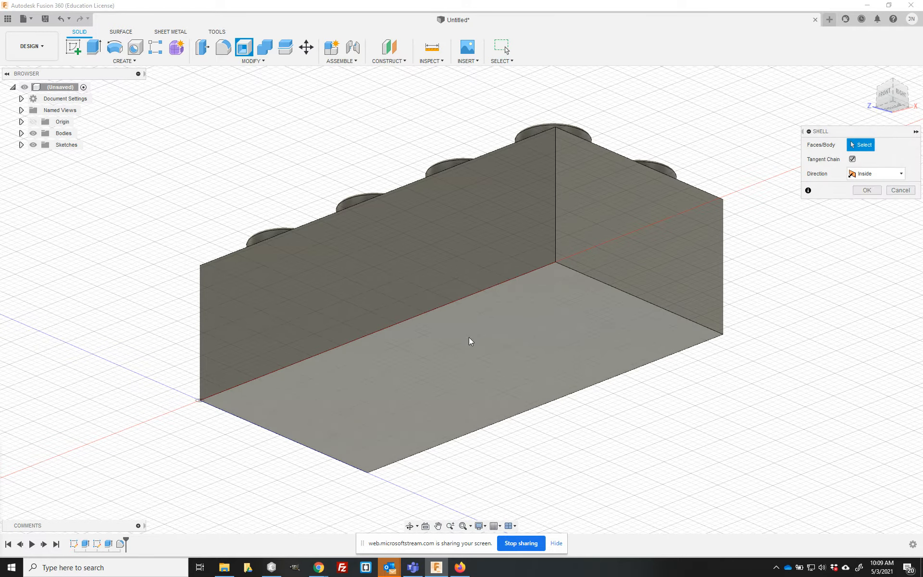
left_click(470, 340)
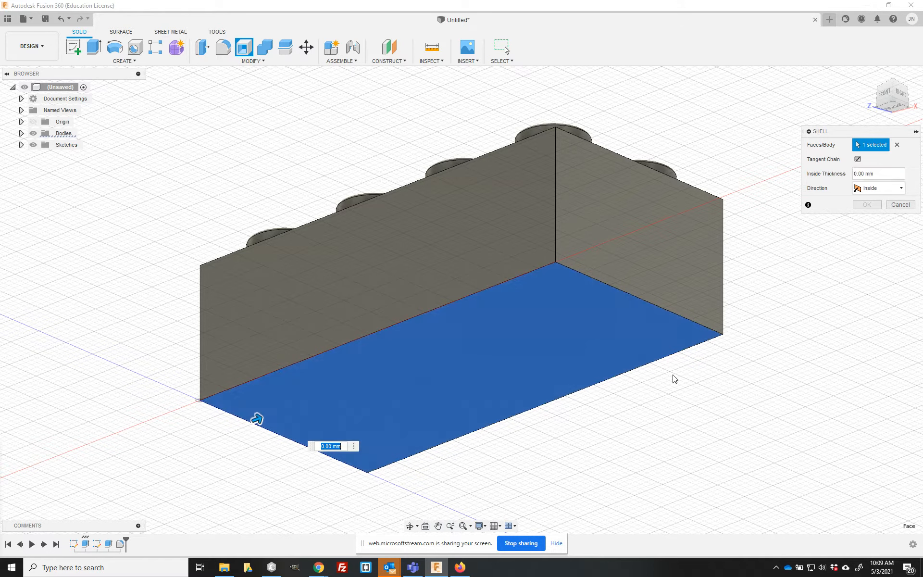
type("1.49")
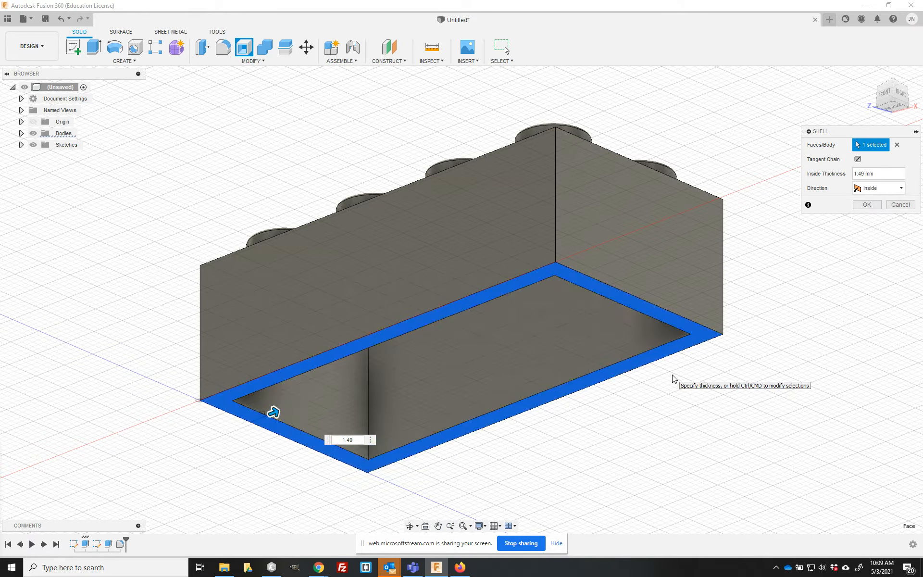
left_click(866, 205)
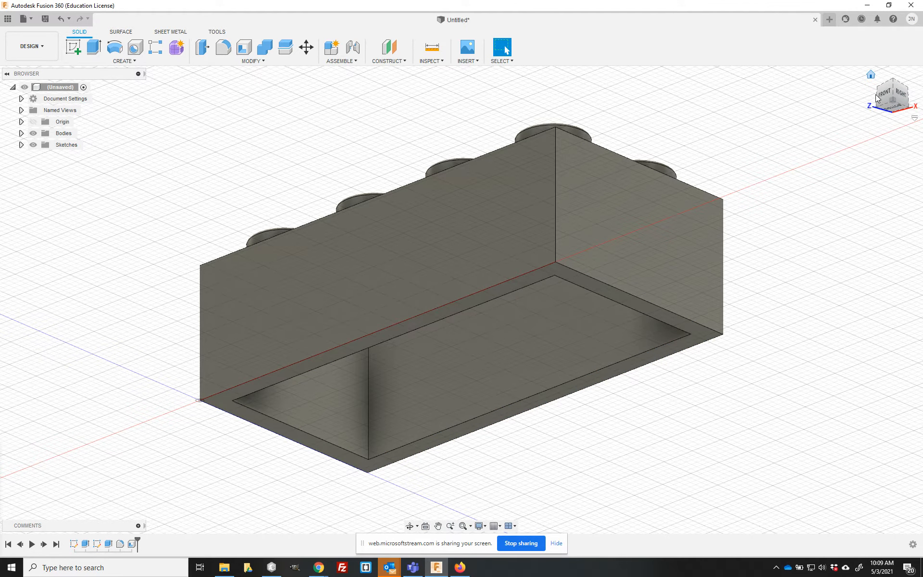
Start a sketch on the cavity's inner top face, viewed from below, and set the linetype to construction
left_click(897, 110)
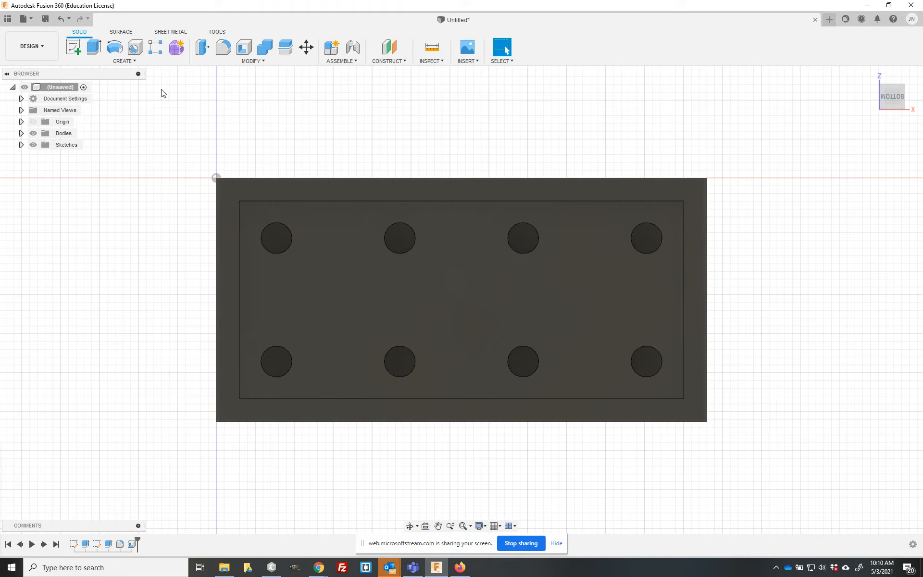
left_click(73, 47)
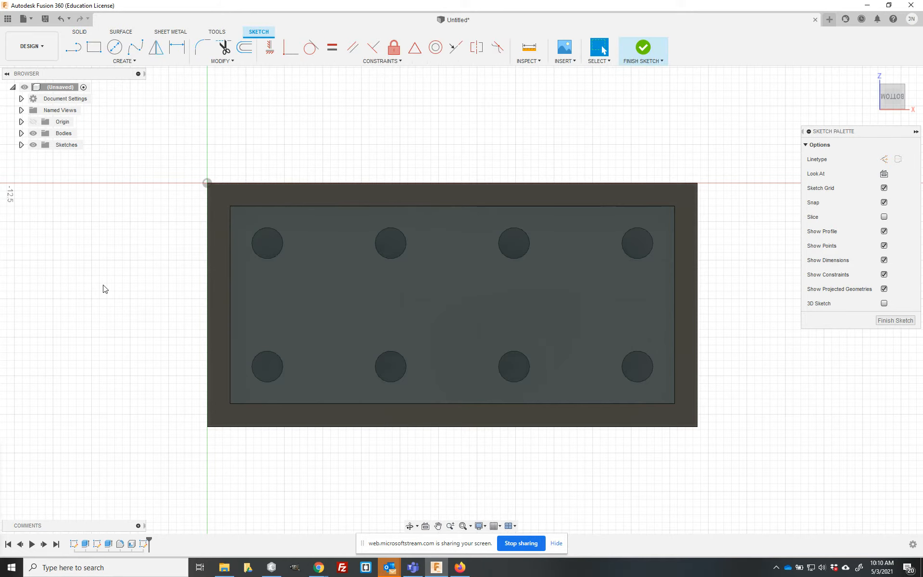
left_click(385, 310)
left_click(883, 159)
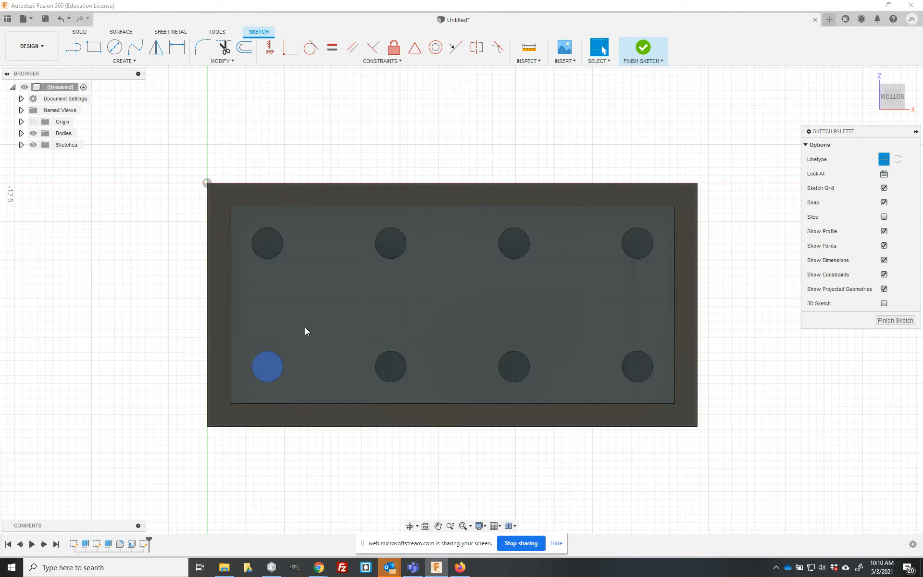
Draw a diagonal construction line from the first lower stud hollow's centre to the second upper stud hollow's centre
left_click(387, 368)
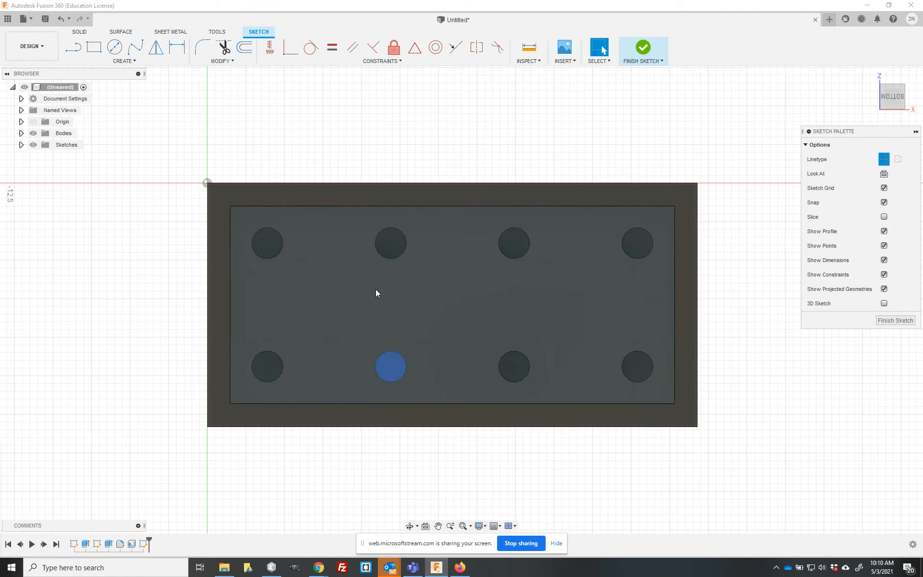
left_click(73, 46)
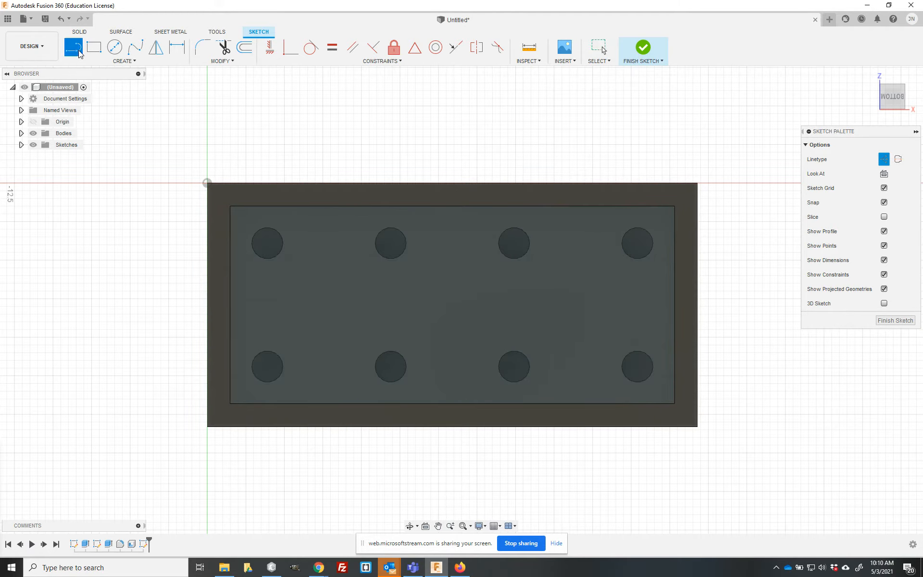
left_click(268, 366)
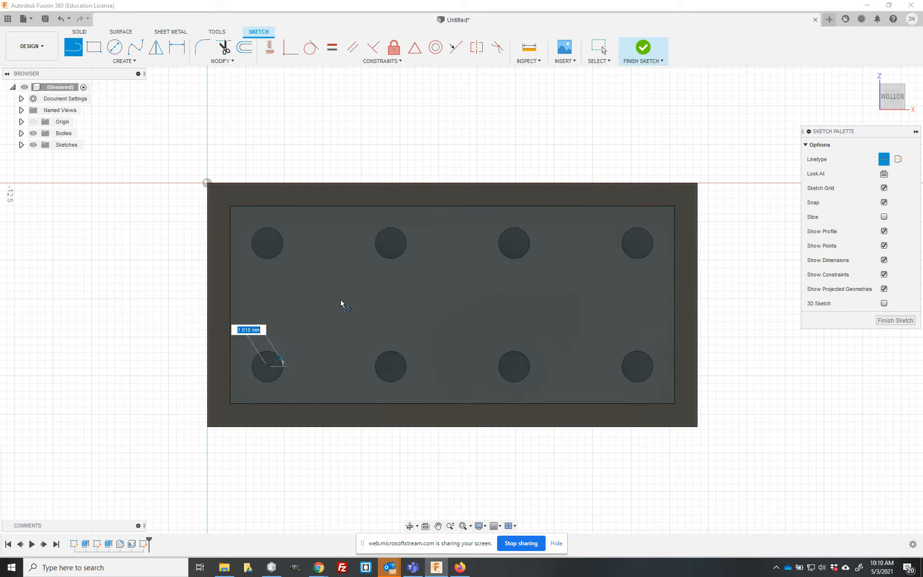
left_click(391, 245)
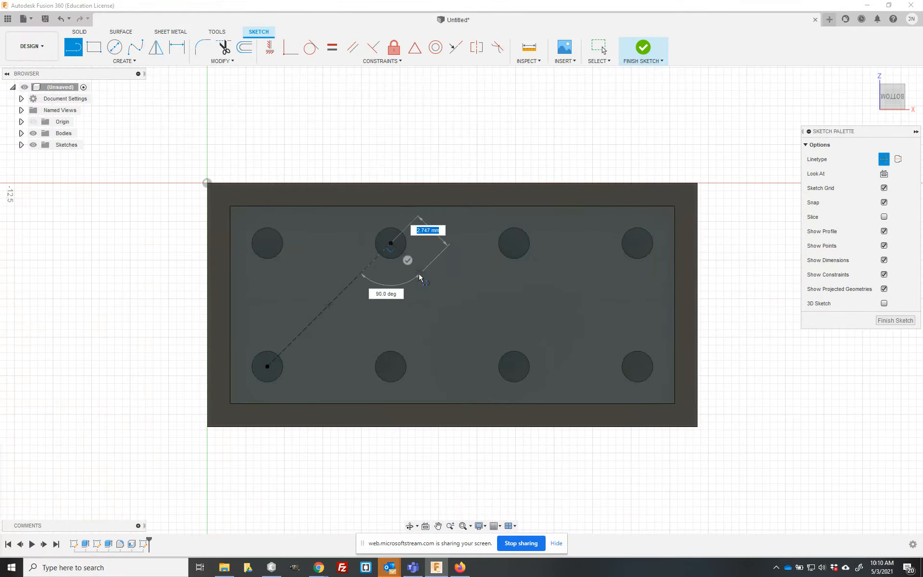
key("Escape")
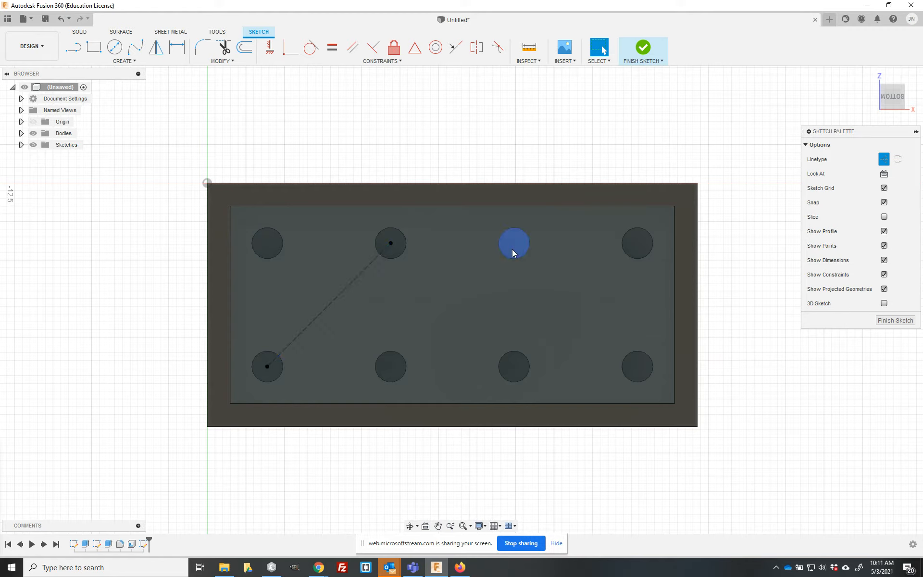
left_click(78, 50)
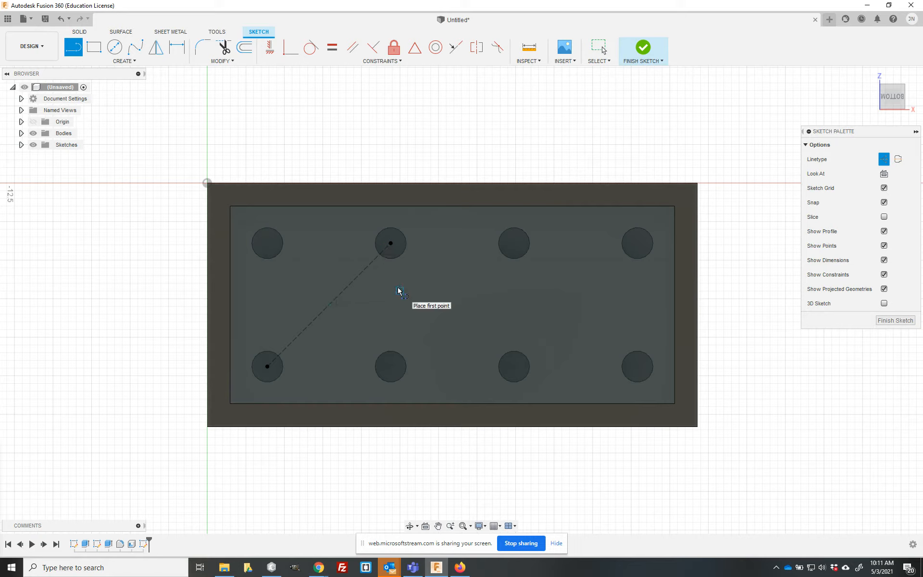
key("Escape")
Draw a 5 mm diameter construction circle centred on the second upper stud hollow, at the diagonal line's end
left_click(116, 48)
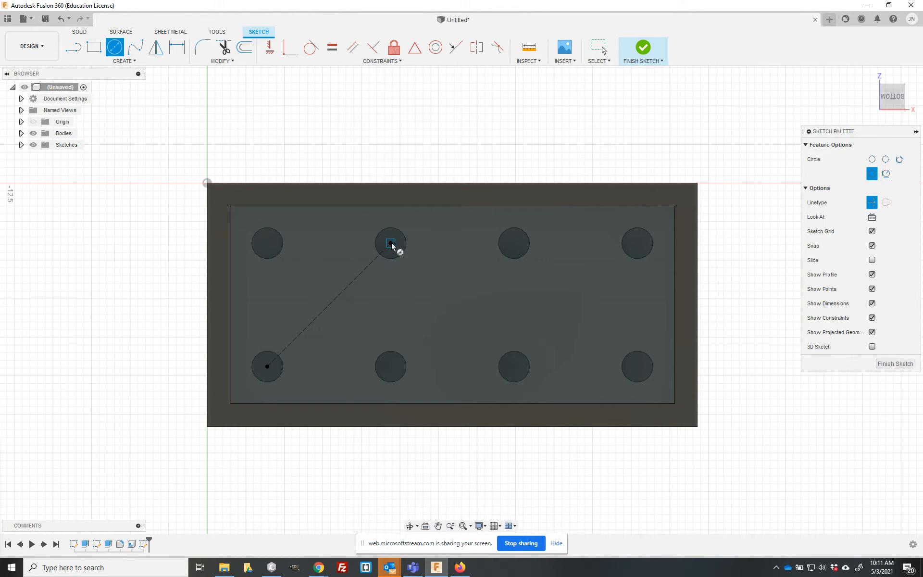
left_click(373, 264)
type("5")
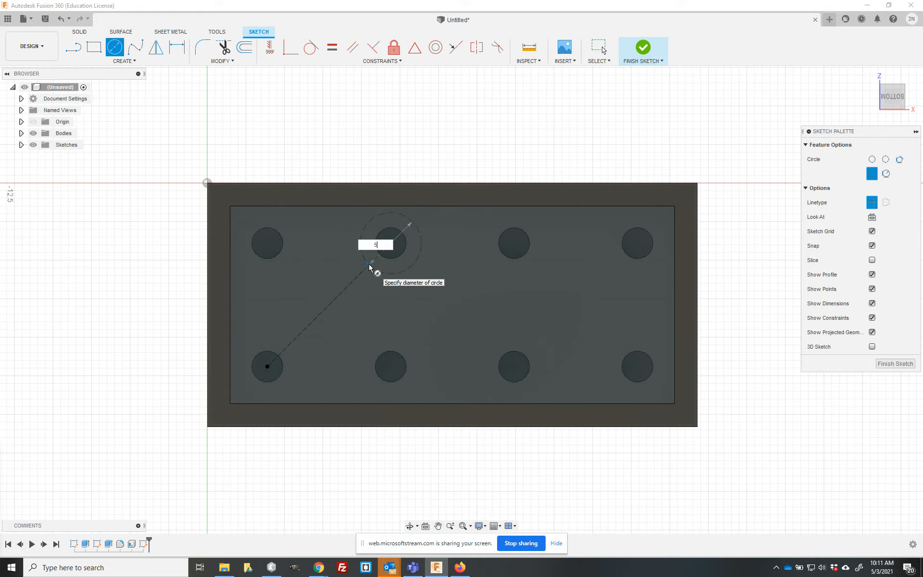
key("Return")
key("Escape")
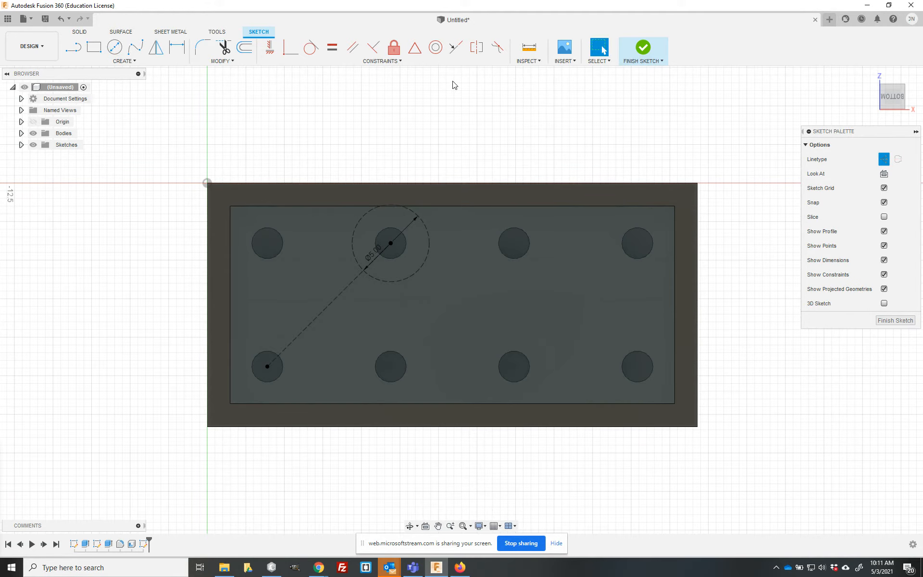
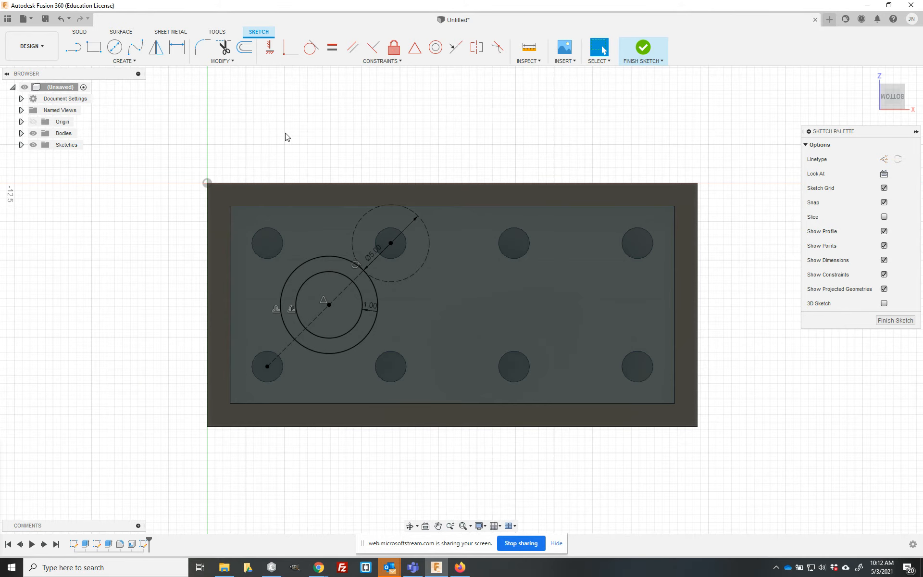
Extrude the ring between the two concentric circles by 9.6-1.49 mm to form a tube
key("e")
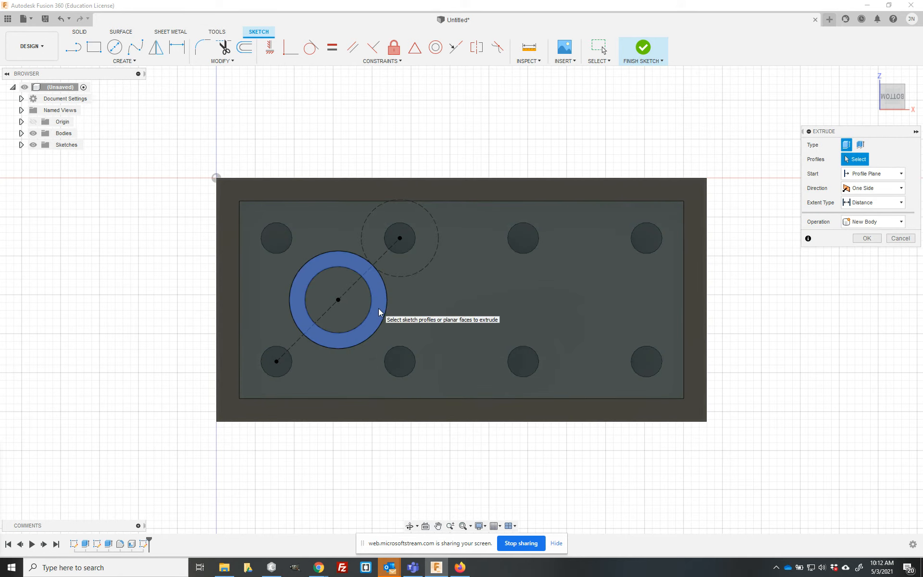
left_click(379, 308)
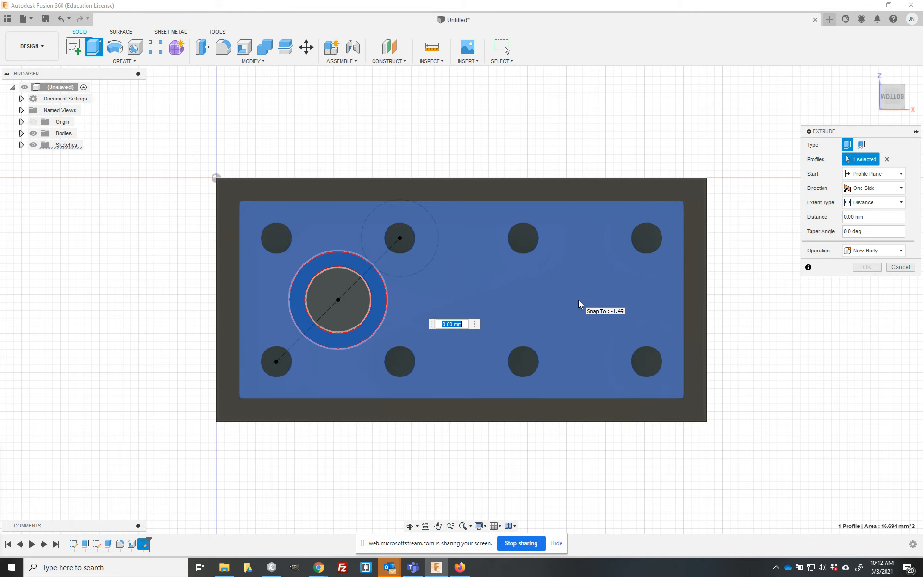
type("9.6-1.49")
key("Return")
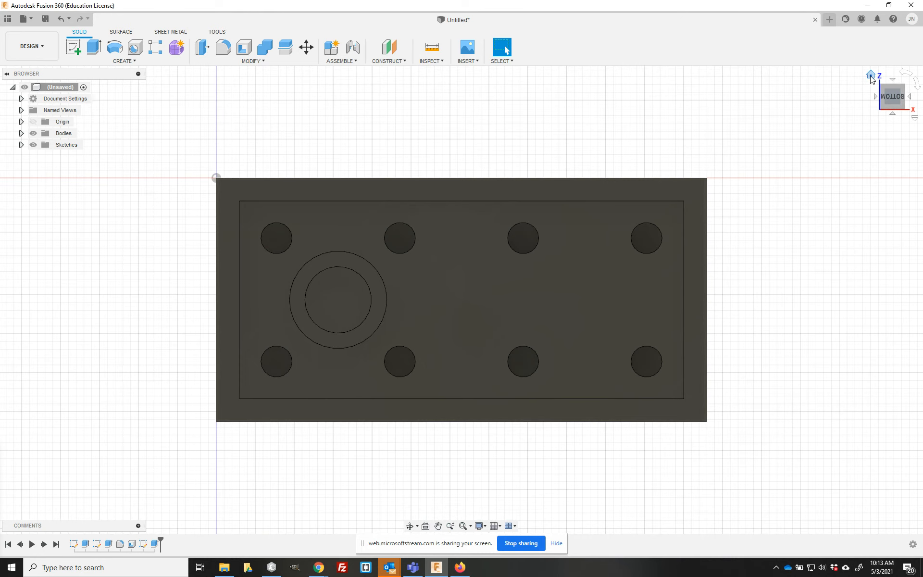
Examine the extruded tube inside the brick's cavity from below and at an angle
left_click(871, 75)
middle_click_drag(459, 293, 447, 205, "shift")
left_click(892, 110)
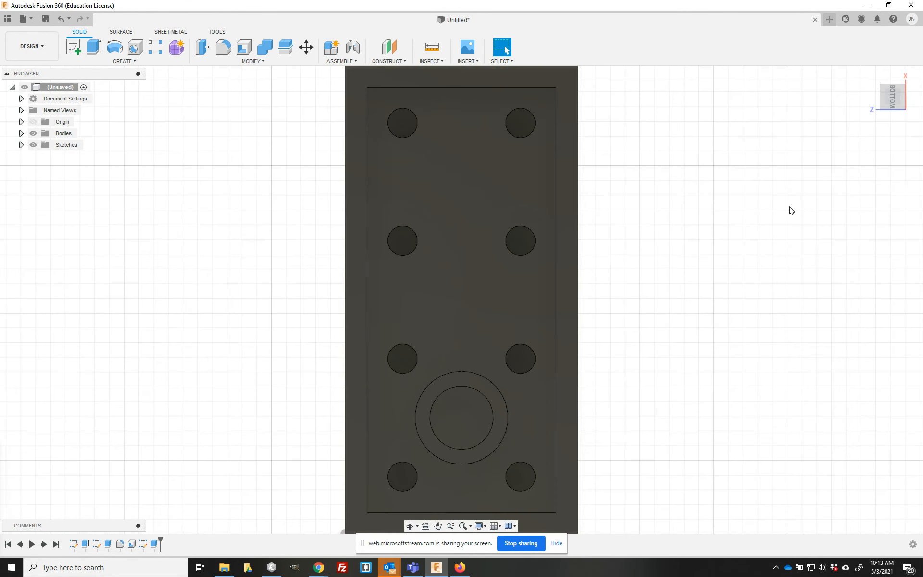
mouse_move(856, 110)
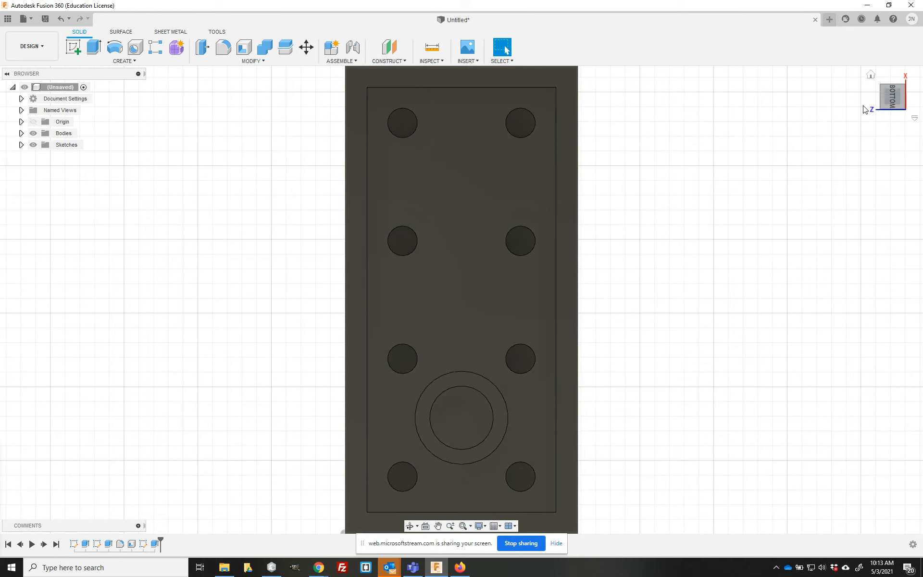
left_click(915, 85)
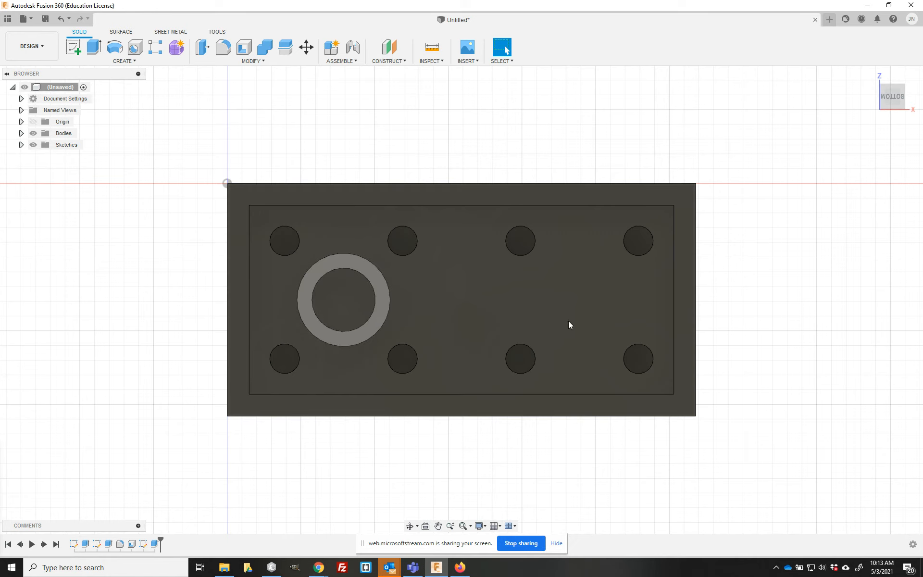
mouse_move(891, 96)
left_click_drag(892, 98, 892, 78)
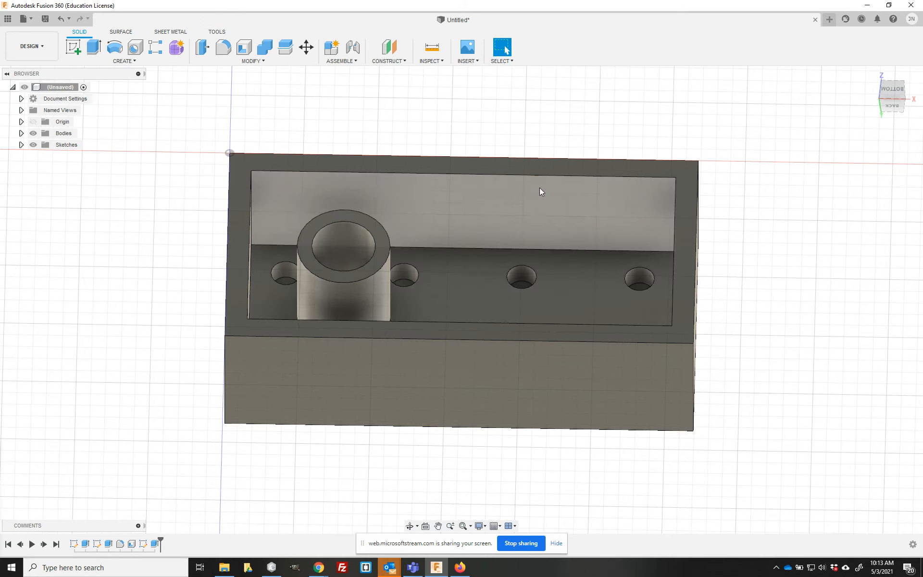
Start a rectangular pattern of type Features with the tube's extrusion as the object
left_click(135, 61)
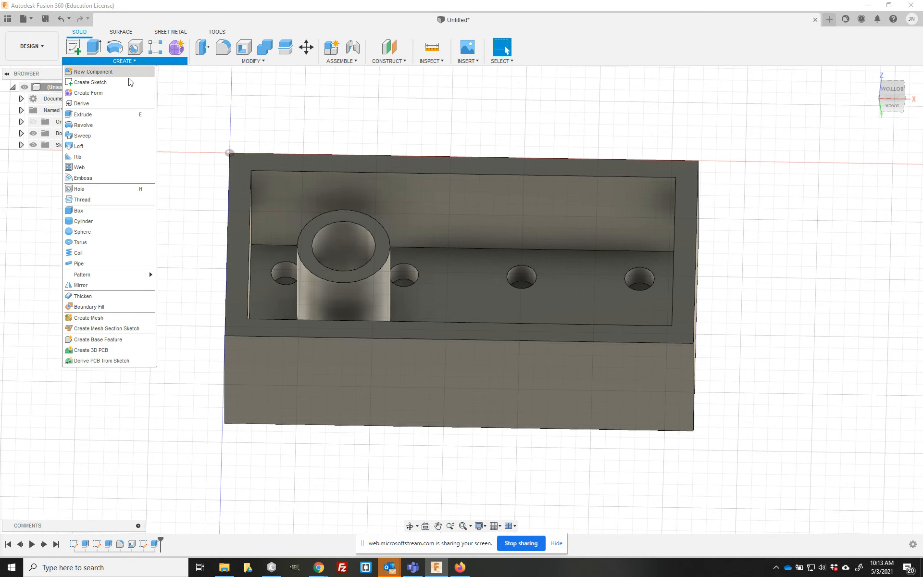
mouse_move(104, 278)
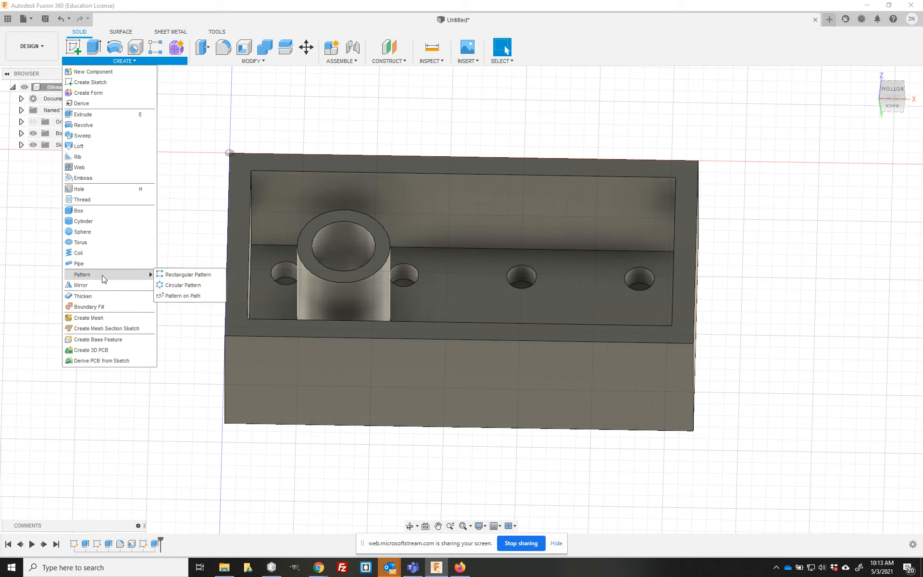
left_click(168, 278)
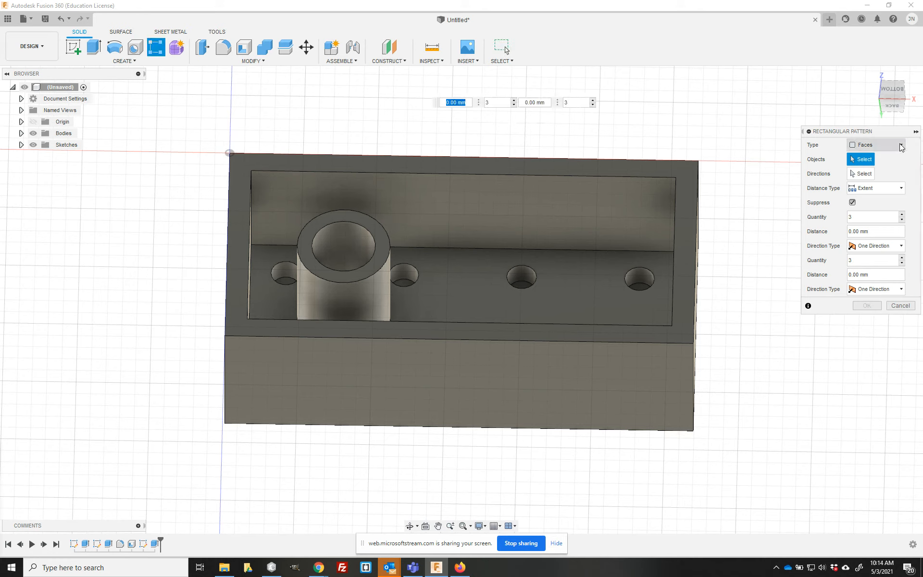
left_click(901, 145)
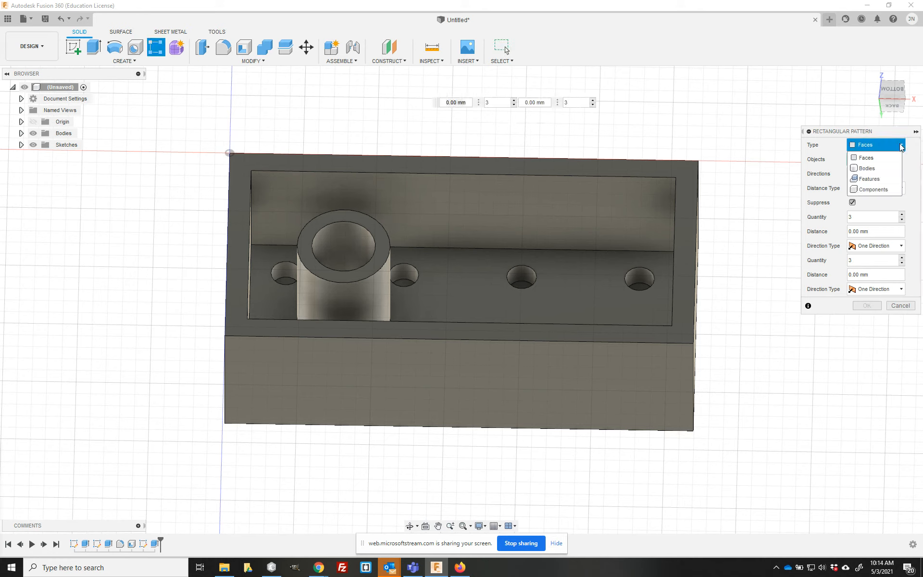
left_click(878, 180)
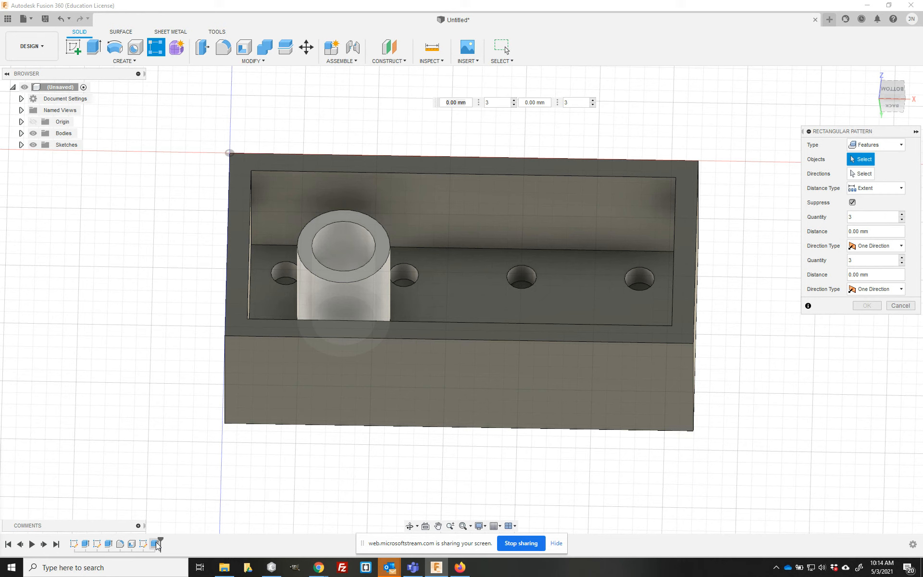
left_click(156, 544)
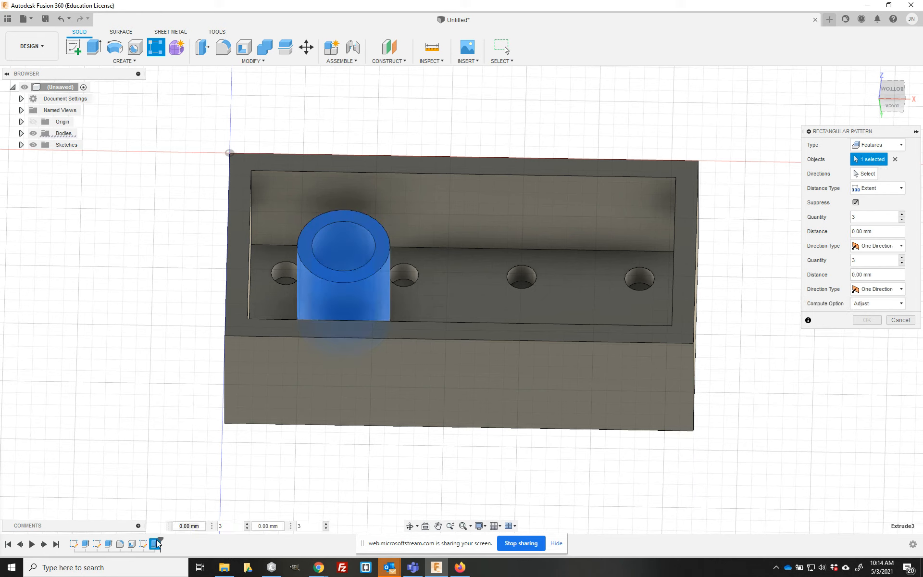
Pattern the tube along the cavity's long edge with a quantity of 3 over a 16 mm extent
left_click(878, 231)
double_click(878, 231)
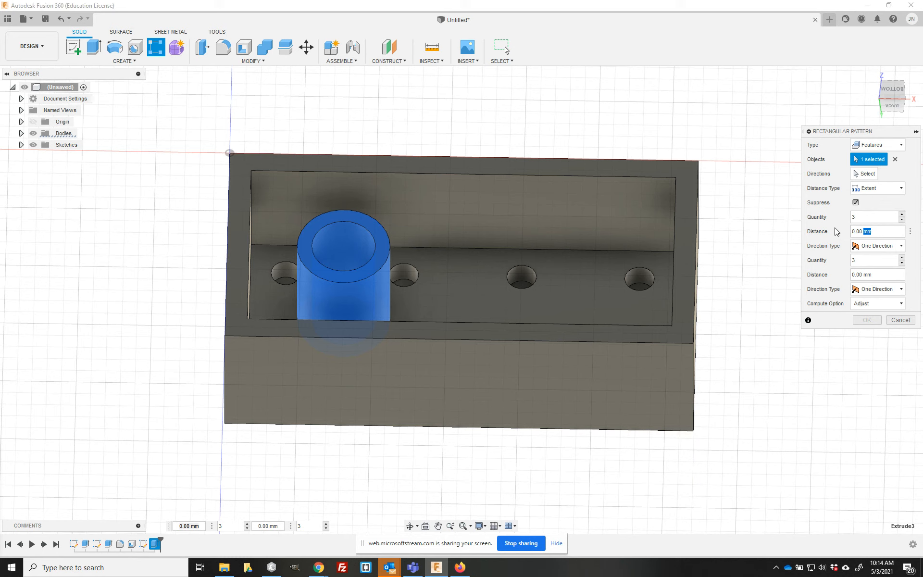
key("BackSpace")
key("BackSpace")
key("BackSpace")
key("BackSpace")
key("BackSpace")
key("BackSpace")
type("16")
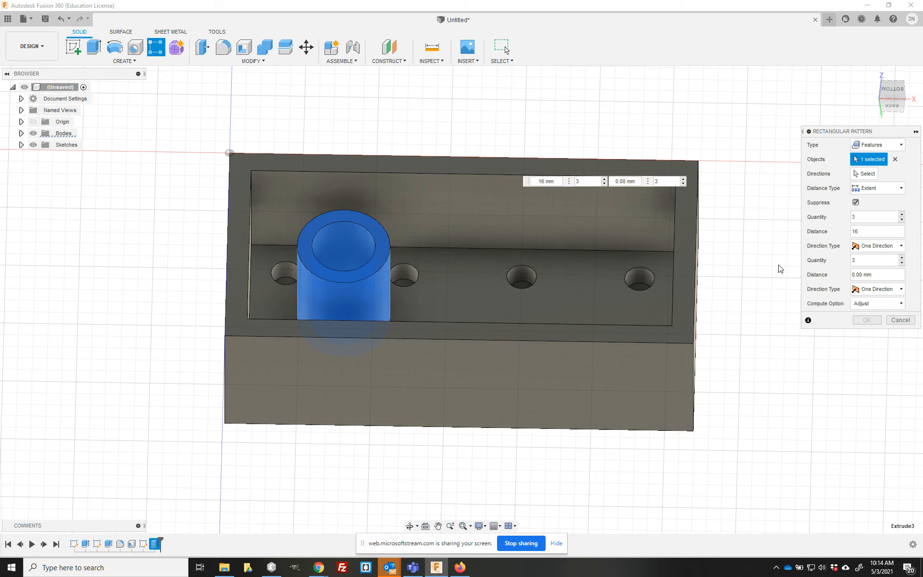
left_click(865, 174)
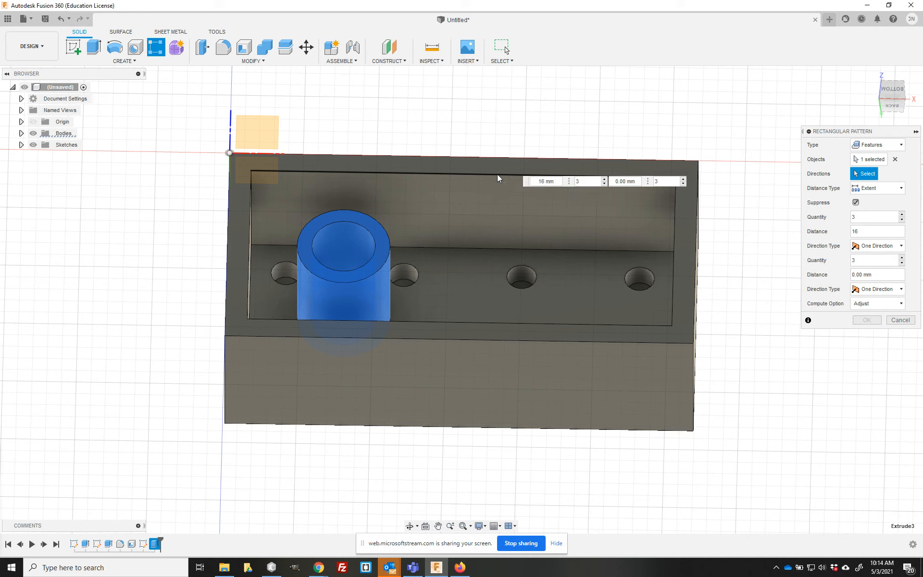
left_click(679, 308)
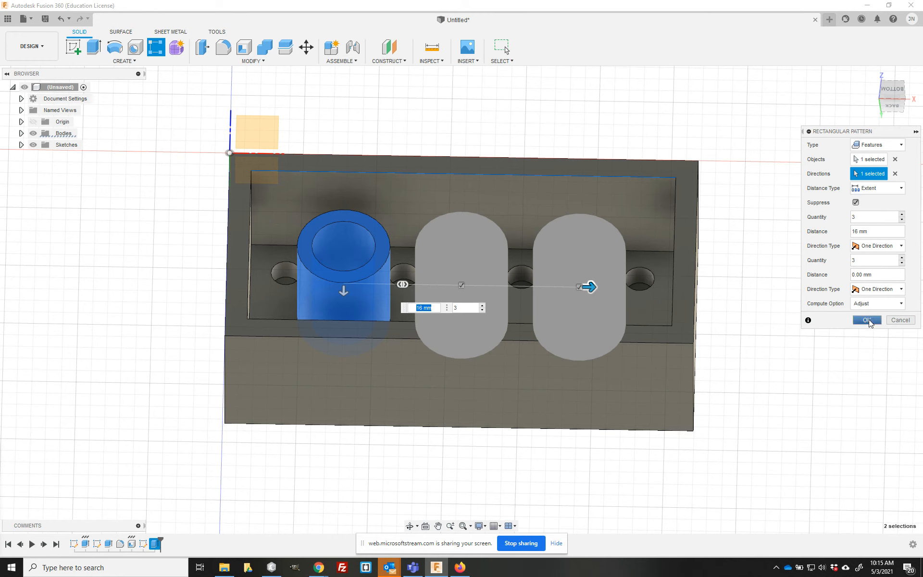
left_click(868, 320)
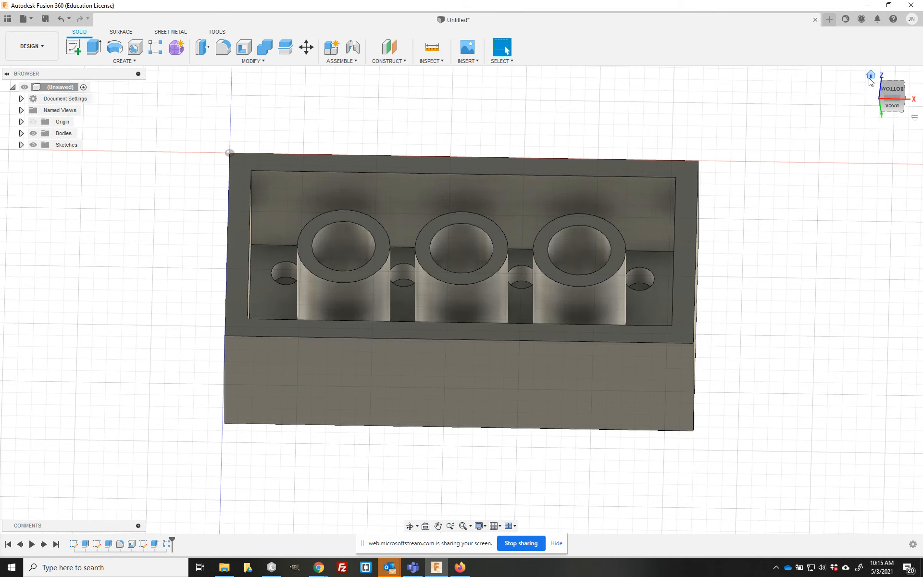
left_click(871, 75)
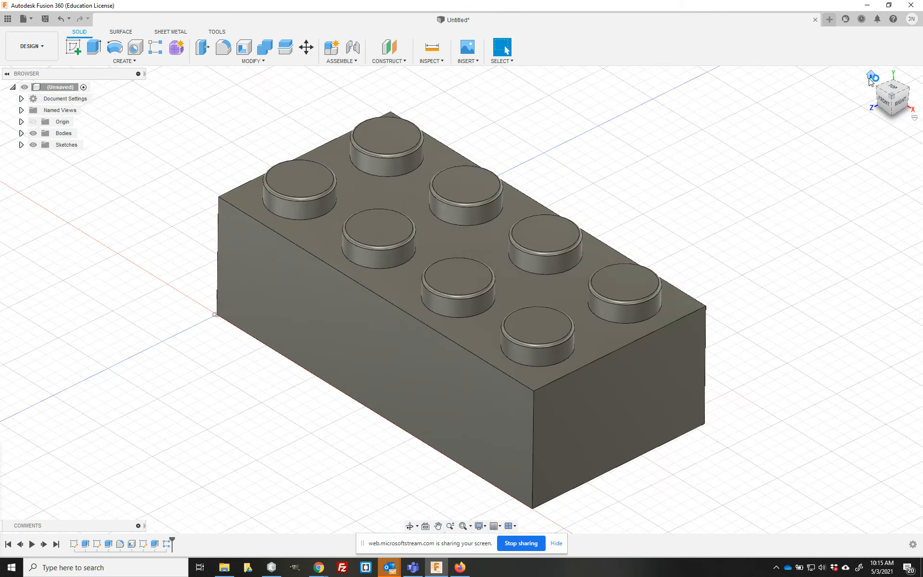
left_click(900, 114)
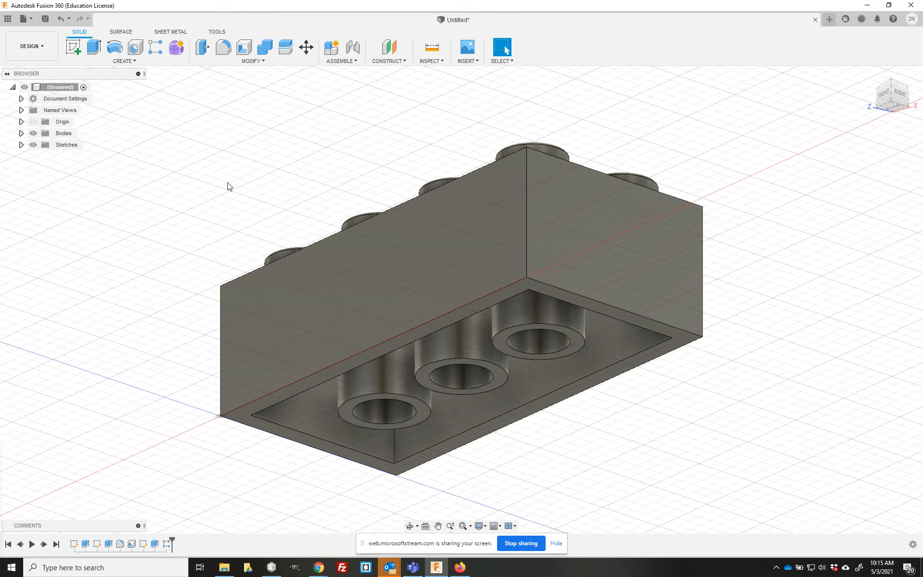